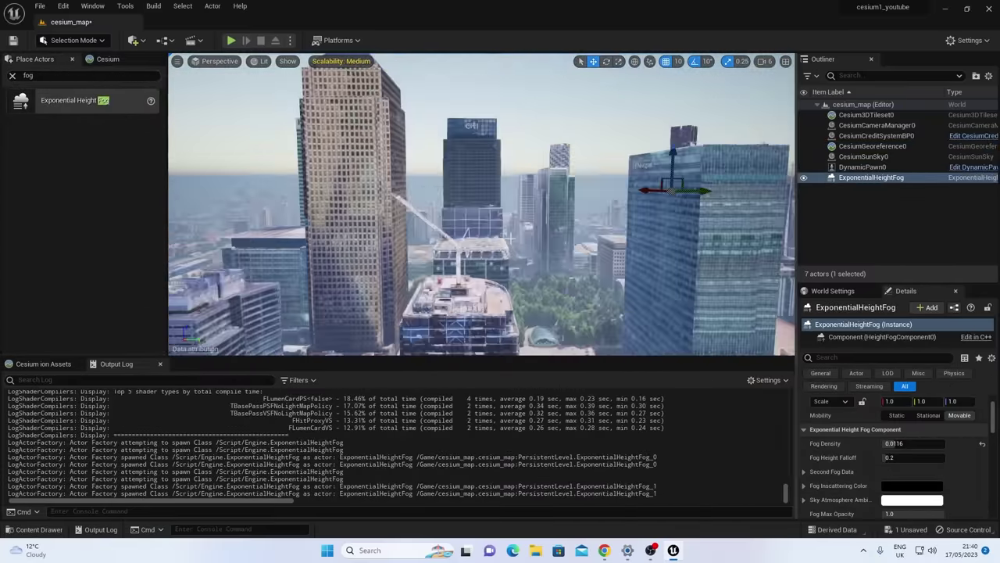
Switch to the Epic Games Launcher and search the Unreal Engine Marketplace for "cesium"
scroll(899, 468, down, 2)
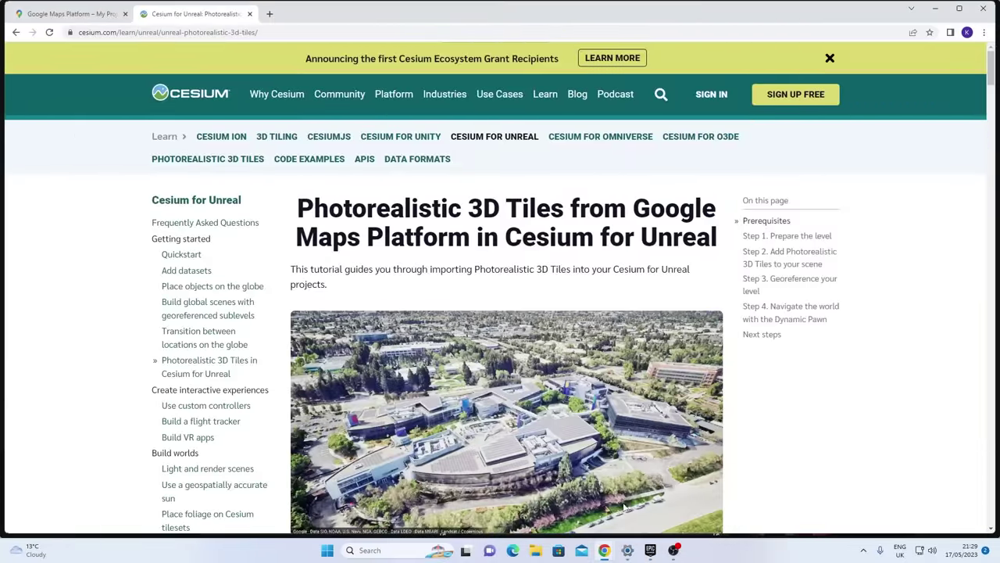
scroll(436, 299, down, 5)
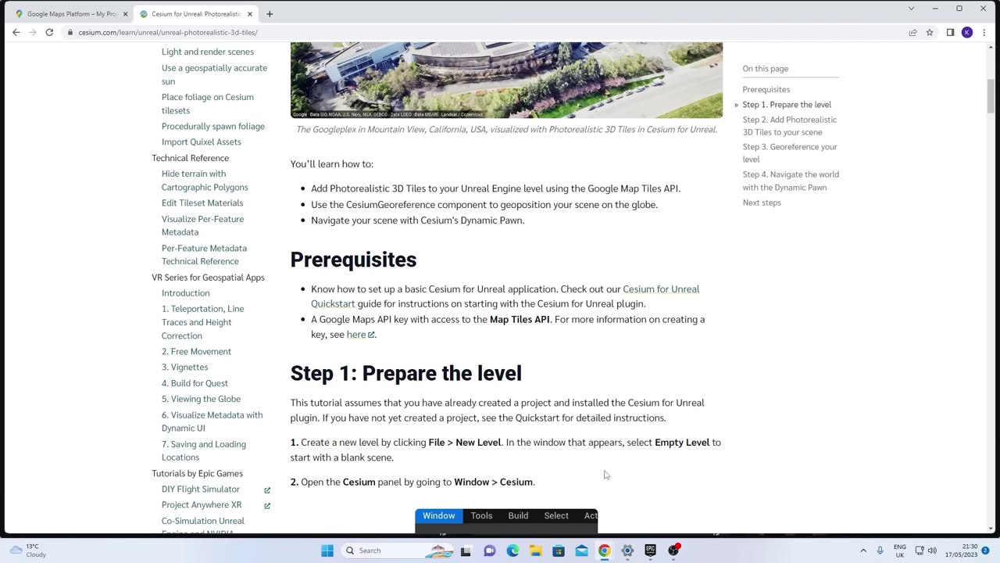
click(652, 558)
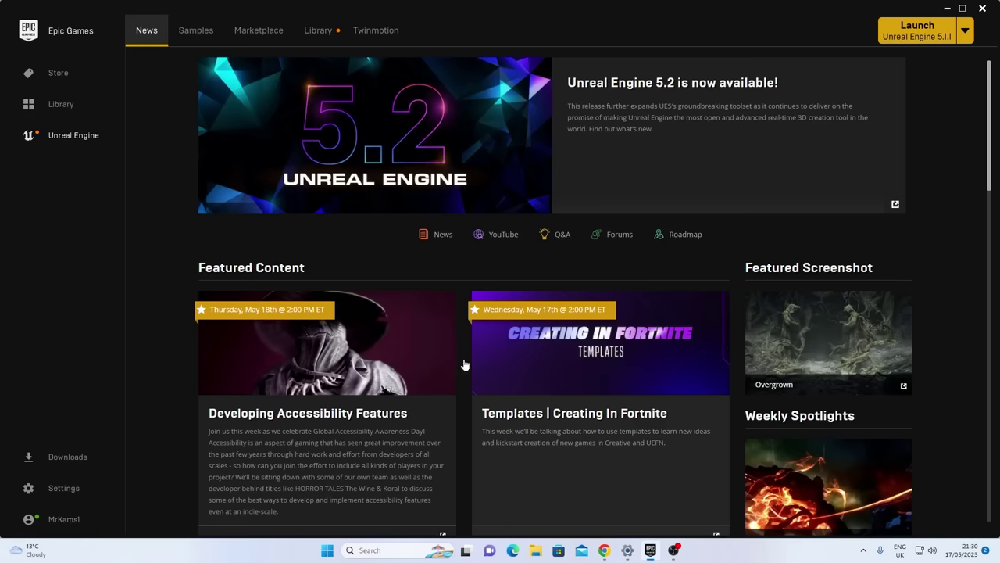
click(328, 29)
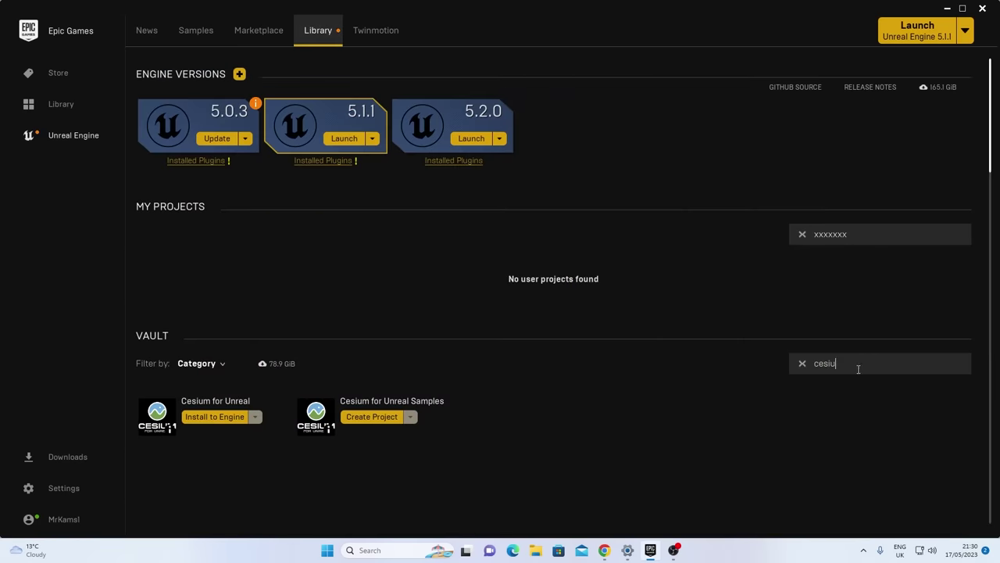
click(268, 33)
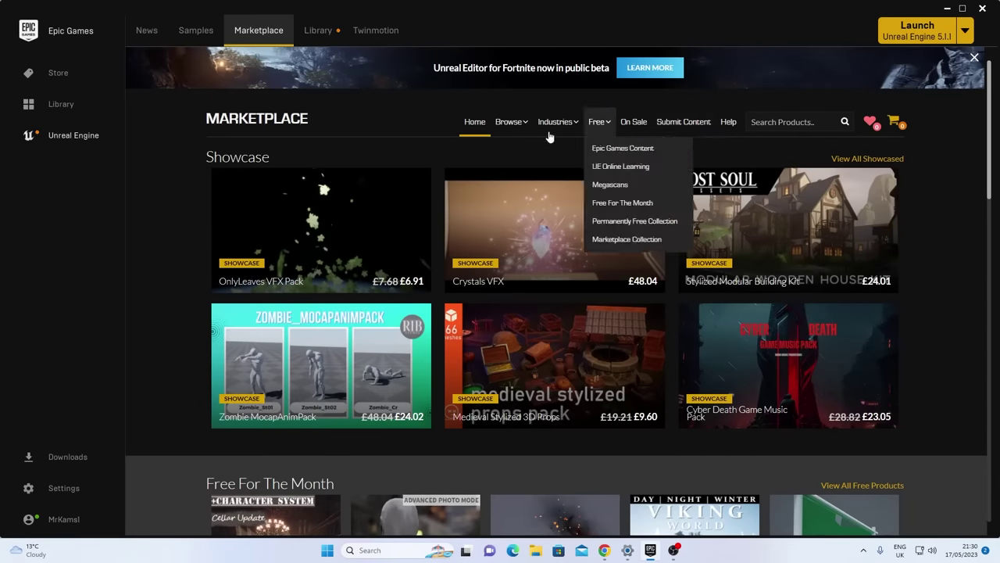
text(cesiu)
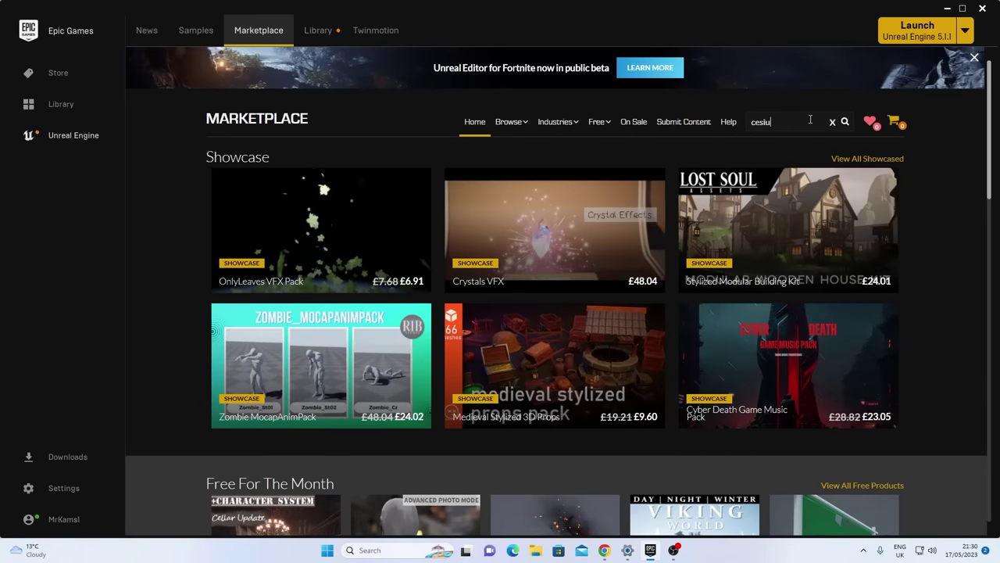
text(m)
key(Return)
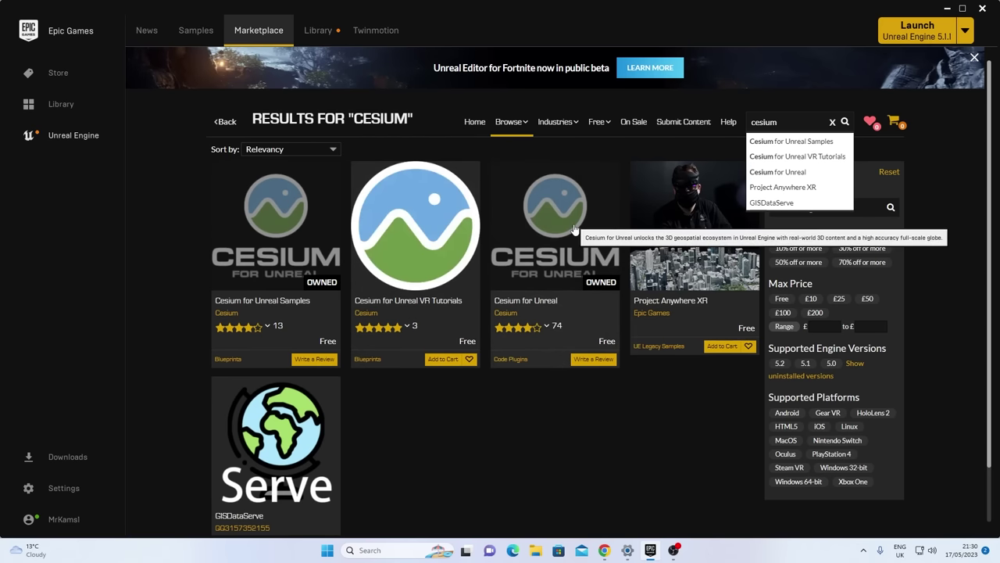
Open Cesium for Unreal from the library vault, check the engine slots offered for installing the plugin, and cancel the installation
click(318, 29)
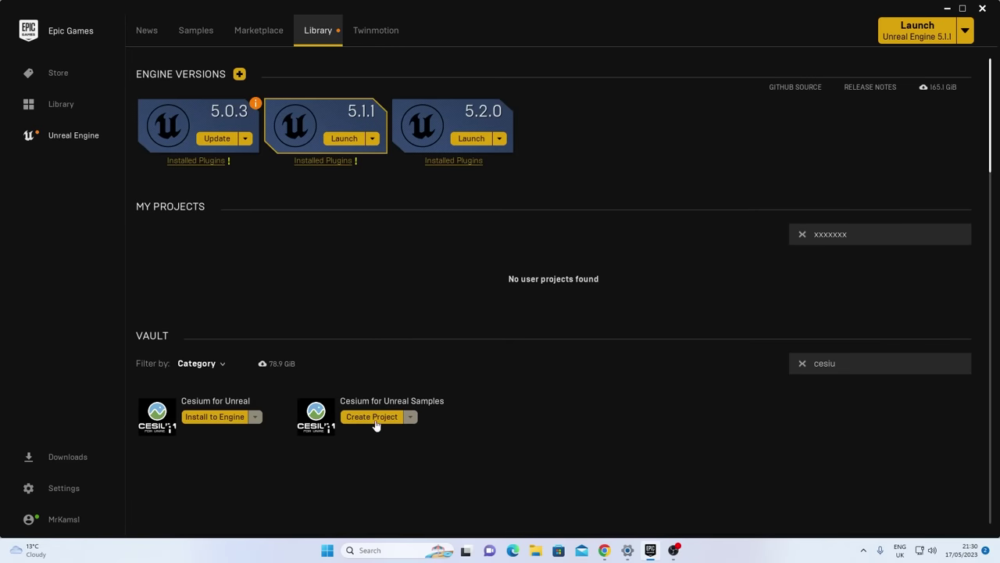
click(162, 435)
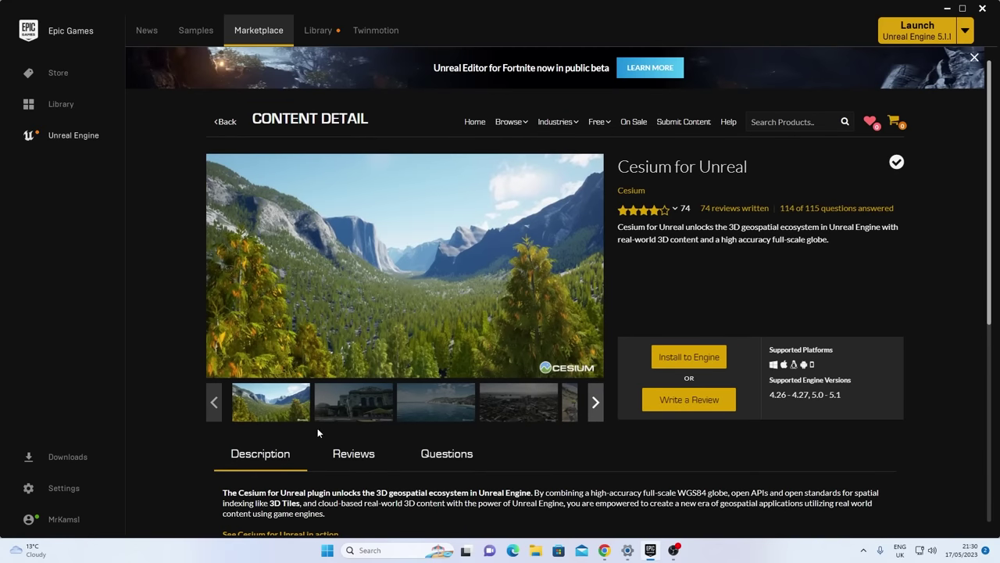
click(707, 364)
click(456, 275)
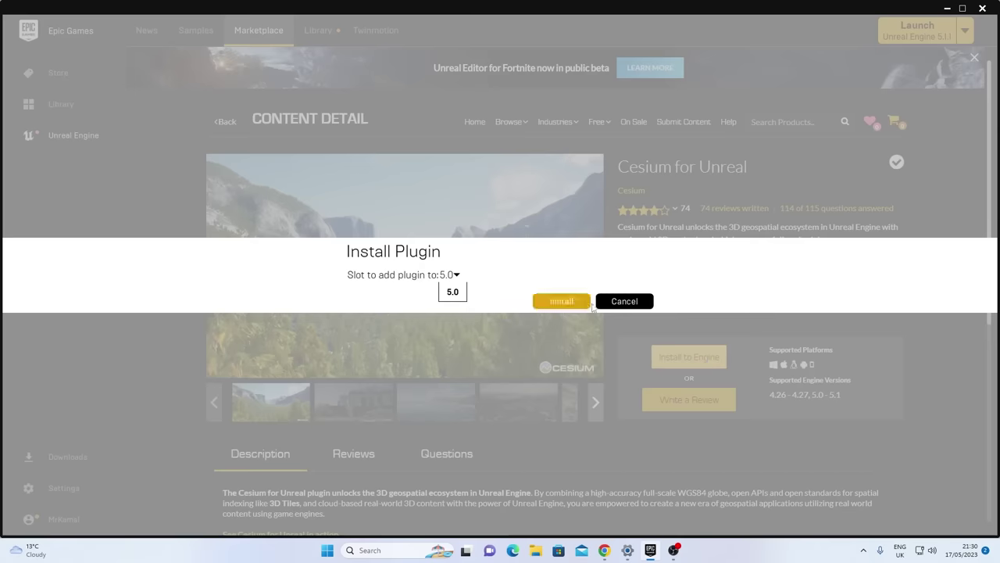
click(629, 302)
click(317, 30)
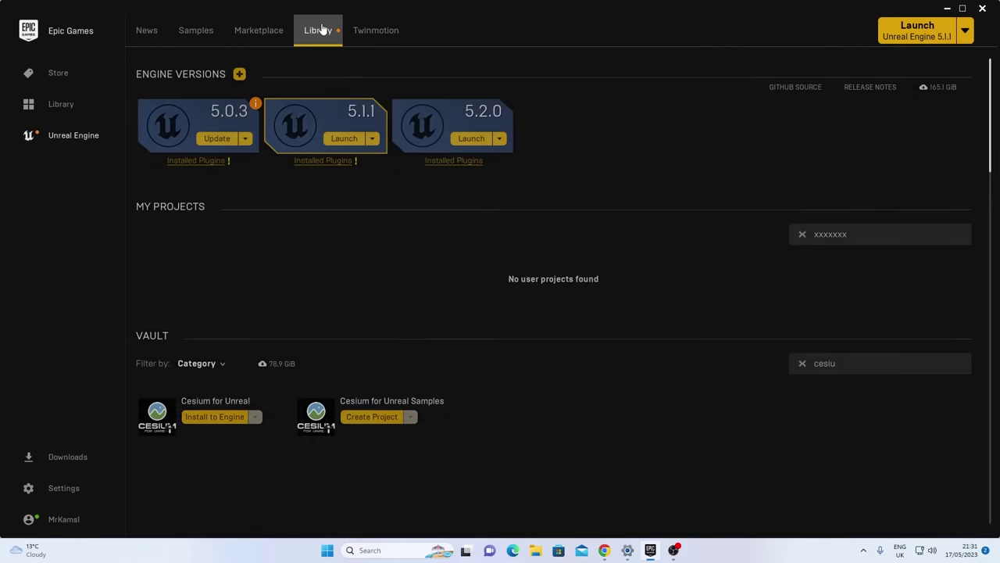
Launch Unreal Engine 5.1.1 and create a blank Games project named cesium1_youtube
click(352, 139)
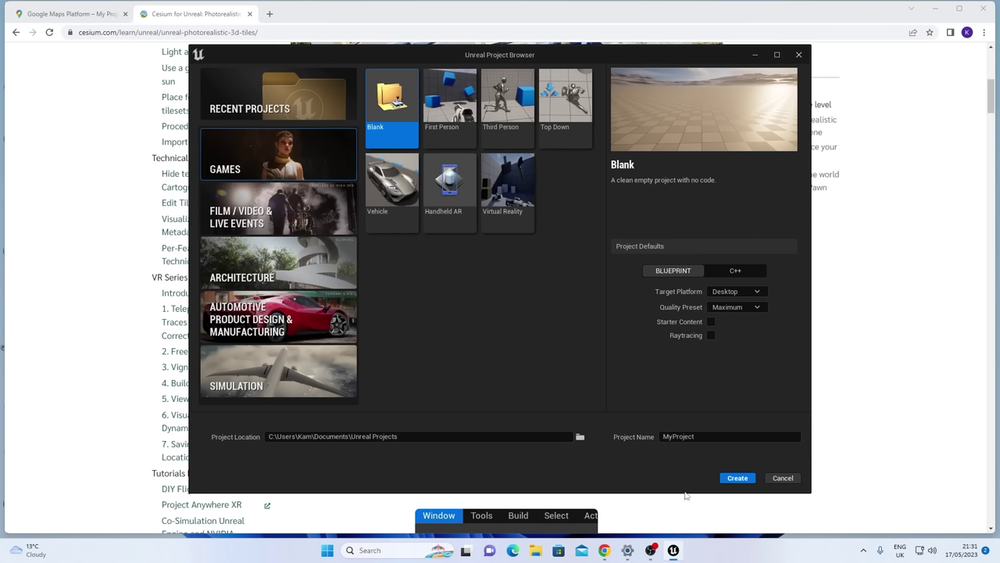
click(708, 434)
text(cesium1_youtube)
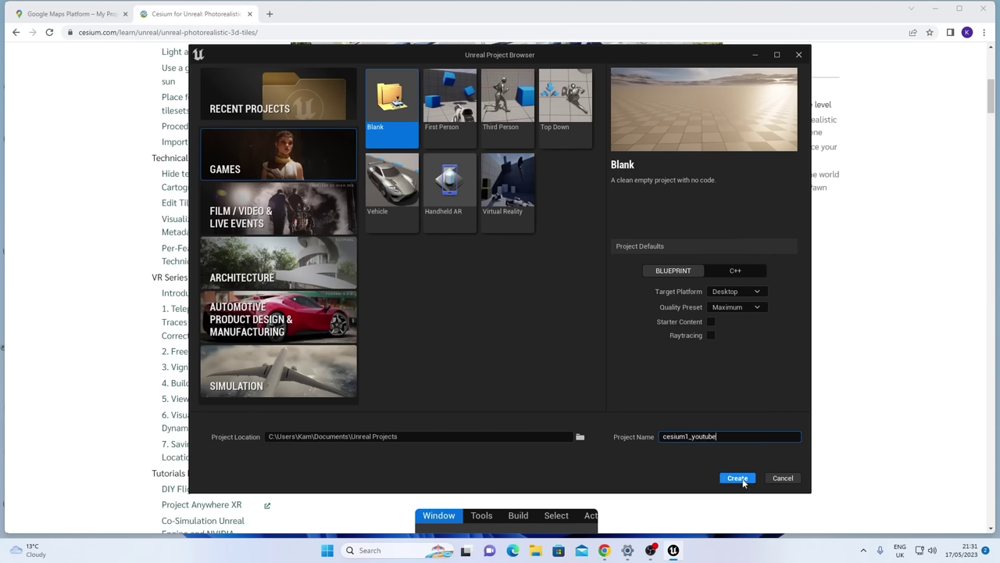
click(739, 479)
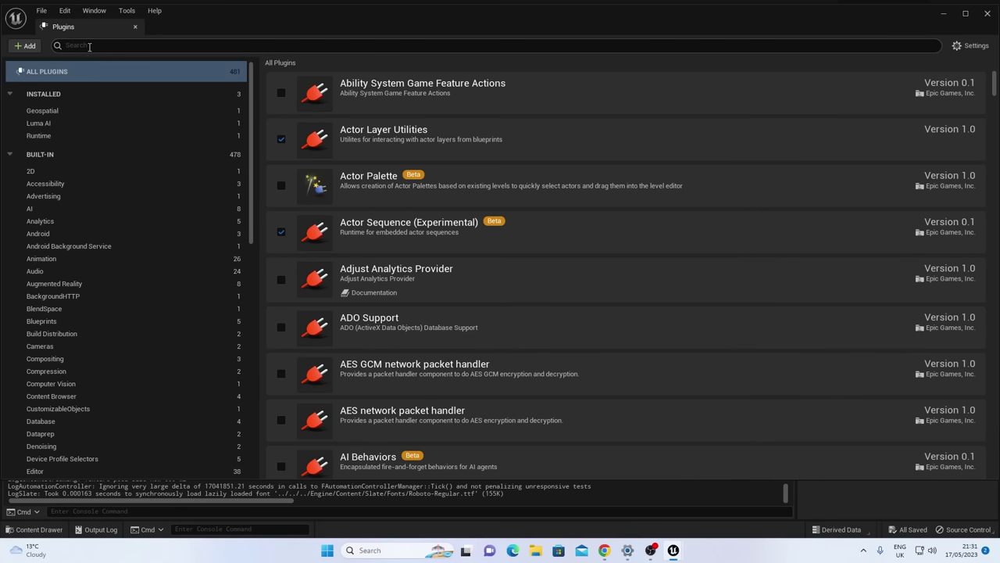
Enable the Cesium for Unreal plugin, restart the editor, and close the Message Log and Plugins windows
click(134, 27)
click(89, 6)
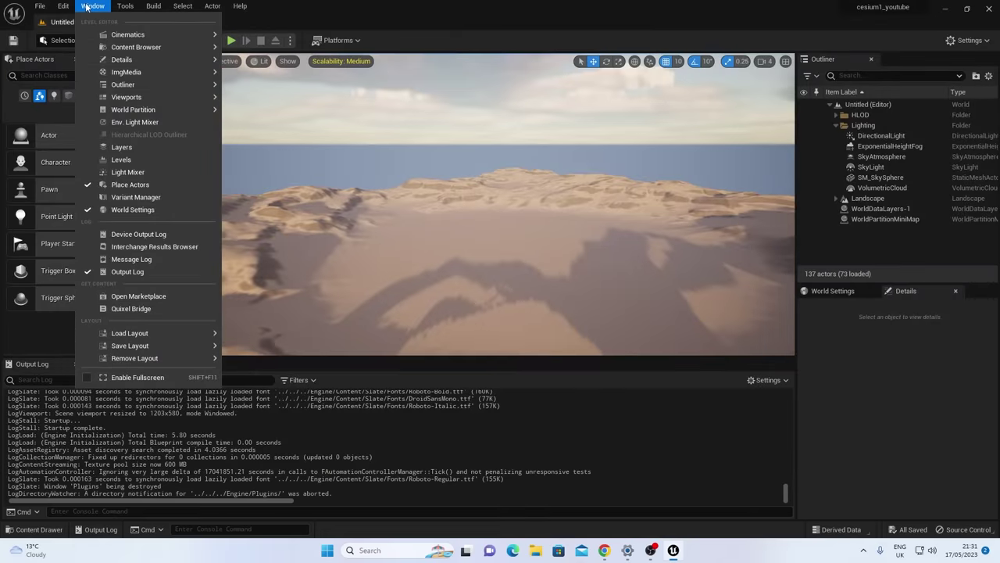
mouse_move(63, 6)
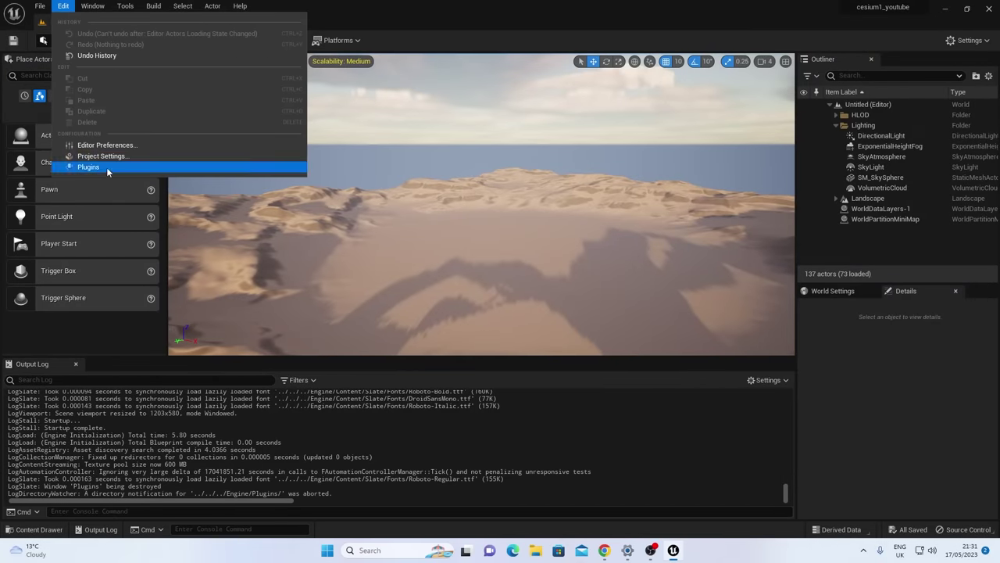
click(107, 167)
click(129, 45)
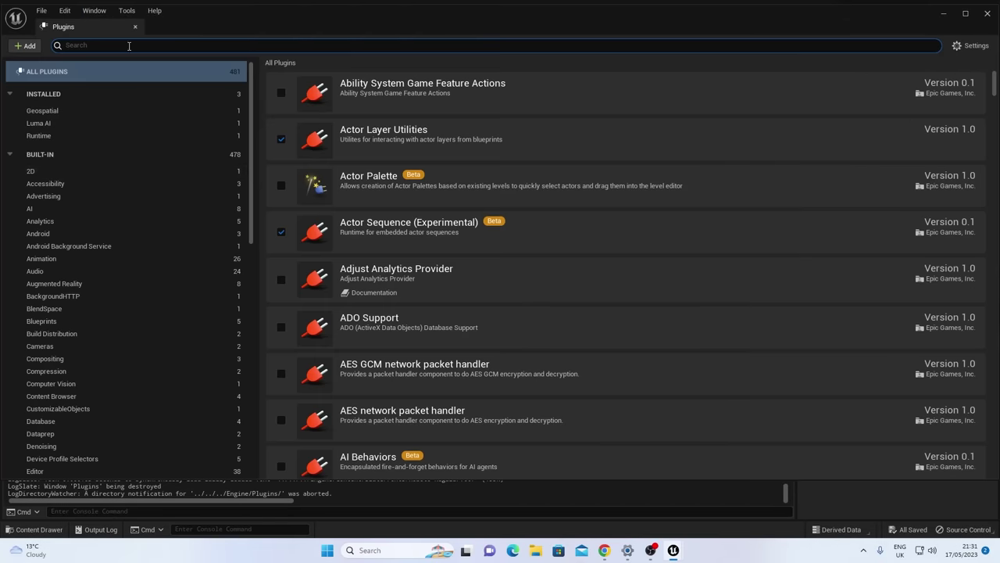
text(cesium)
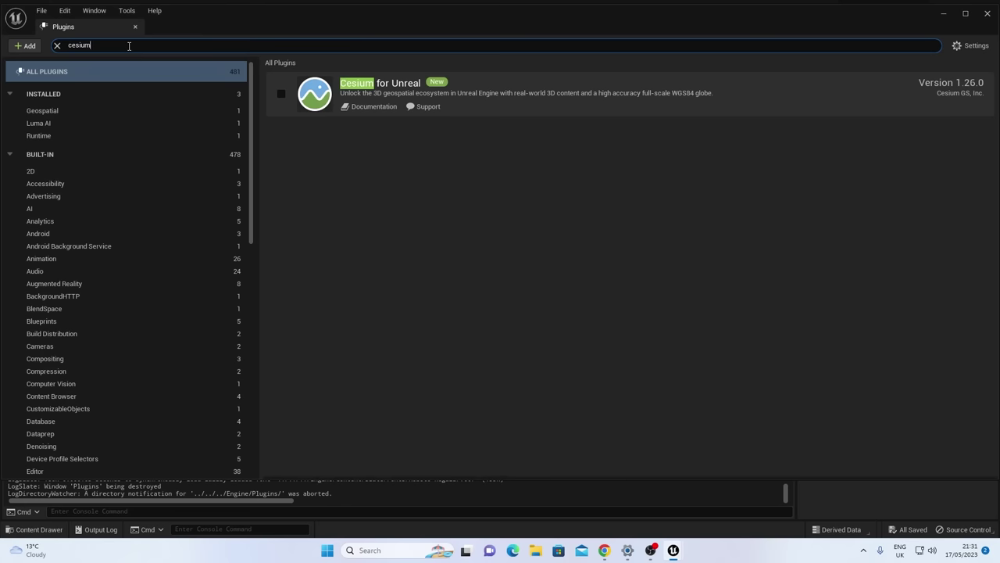
click(281, 92)
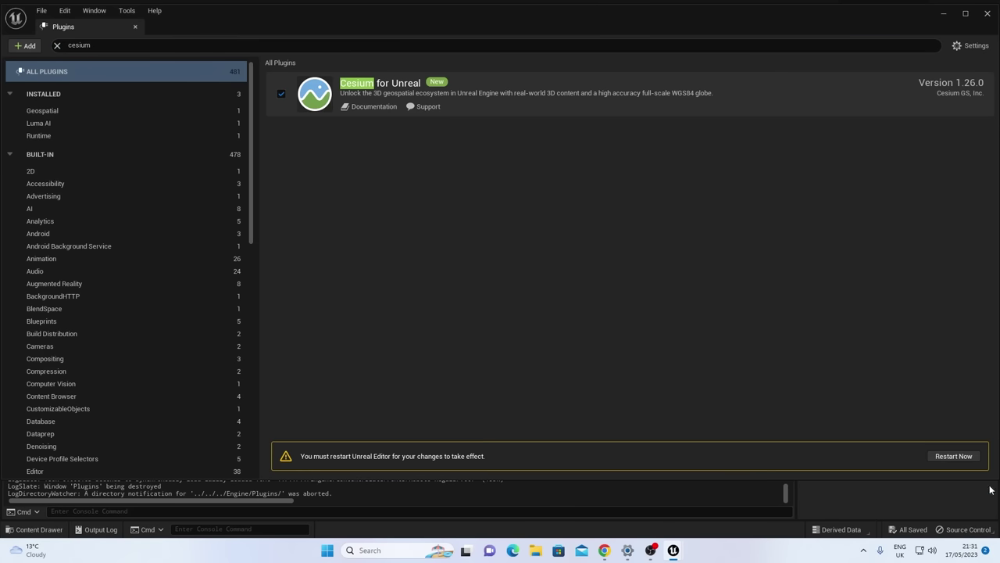
click(953, 456)
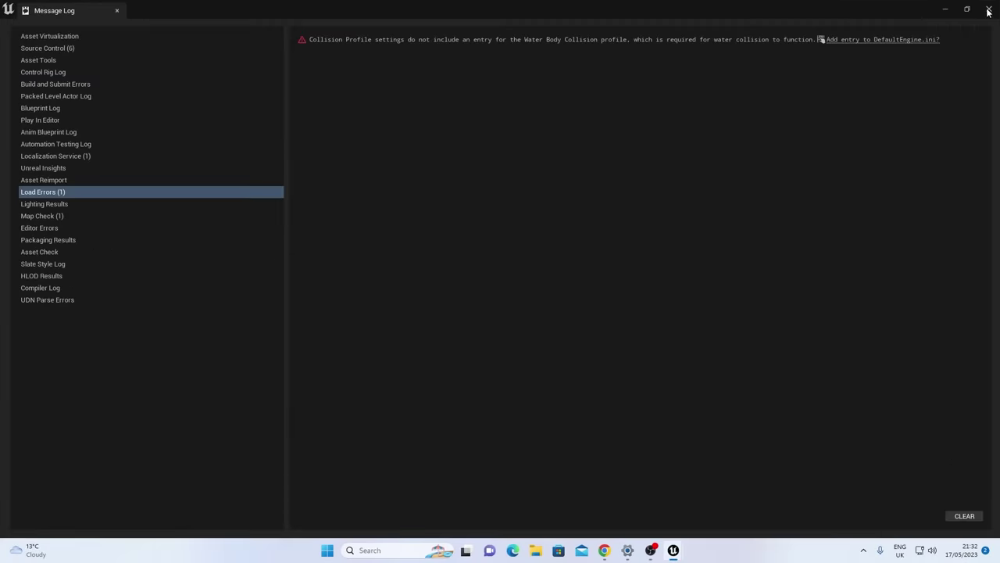
click(988, 10)
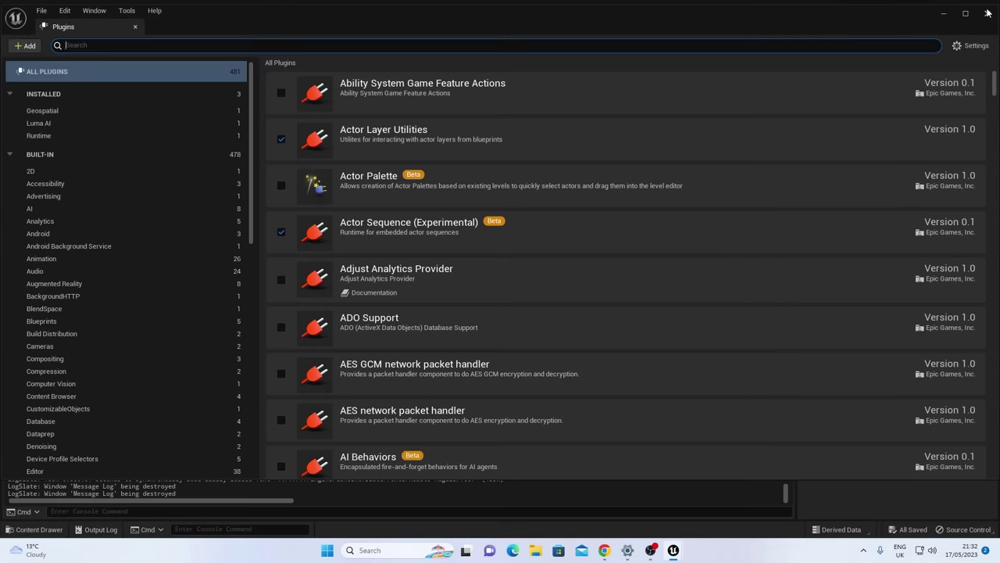
click(136, 27)
Create a new level from the Empty Level template
click(39, 7)
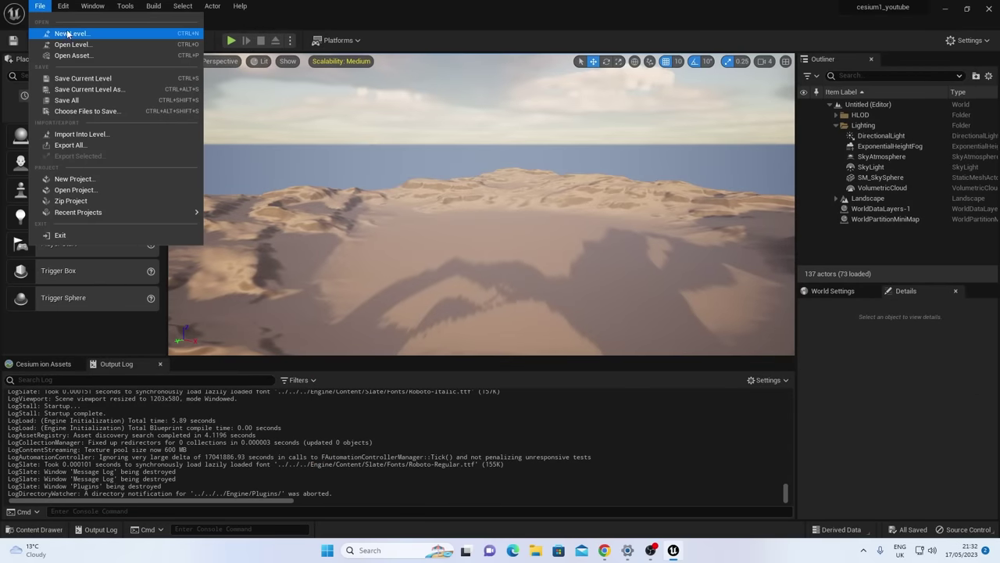
click(70, 34)
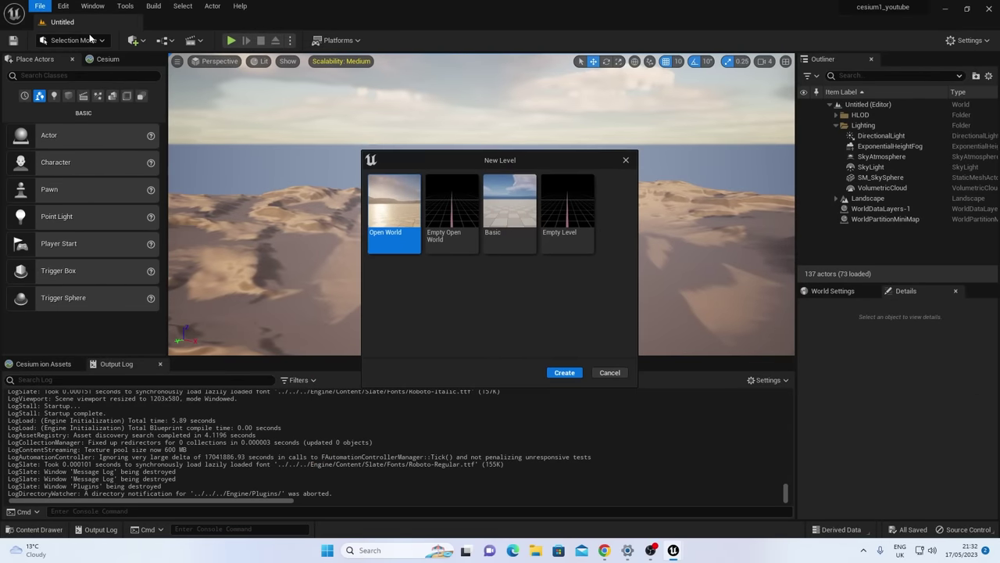
click(579, 216)
click(562, 372)
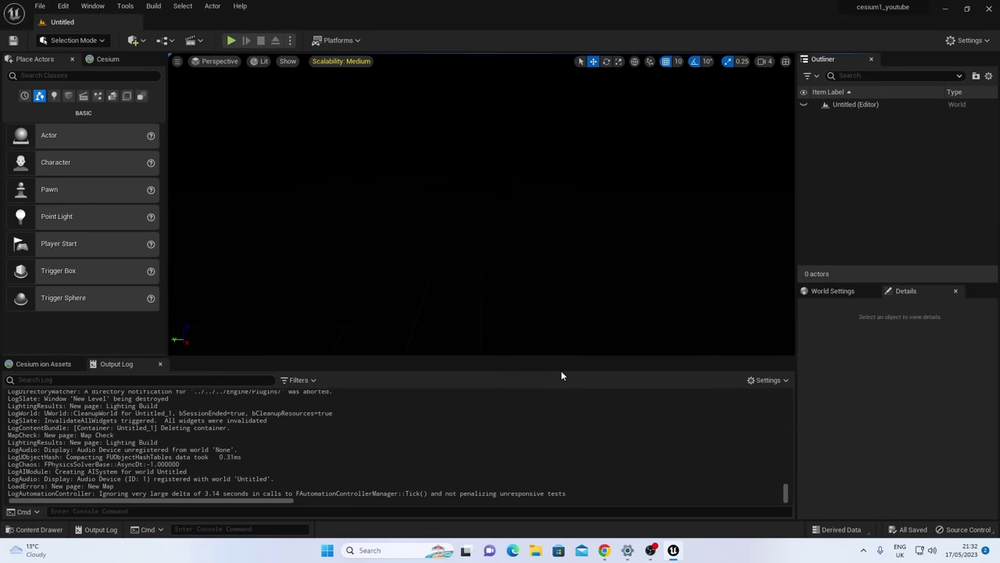
Save the new level in the Content folder as cesium_map
click(39, 6)
click(99, 91)
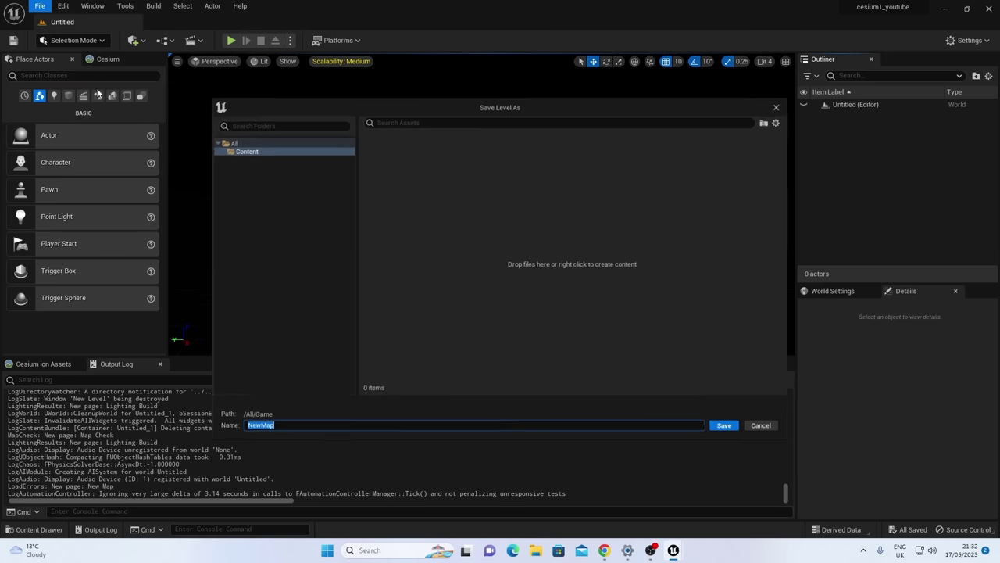
text(cesium_m)
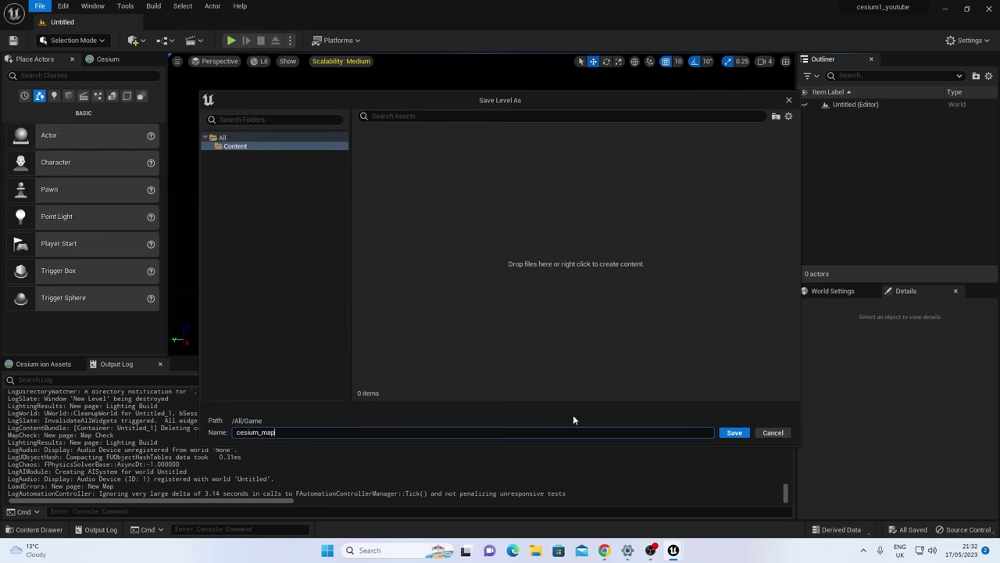
click(734, 432)
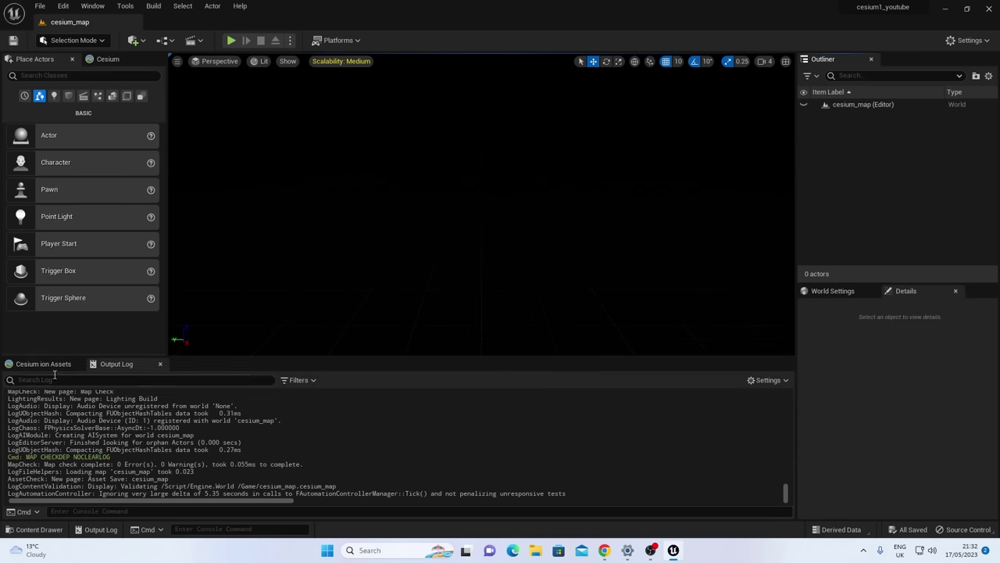
Add a Cesium SunSky, a Dynamic Pawn and a Blank 3D Tiles Tileset to the level
click(109, 61)
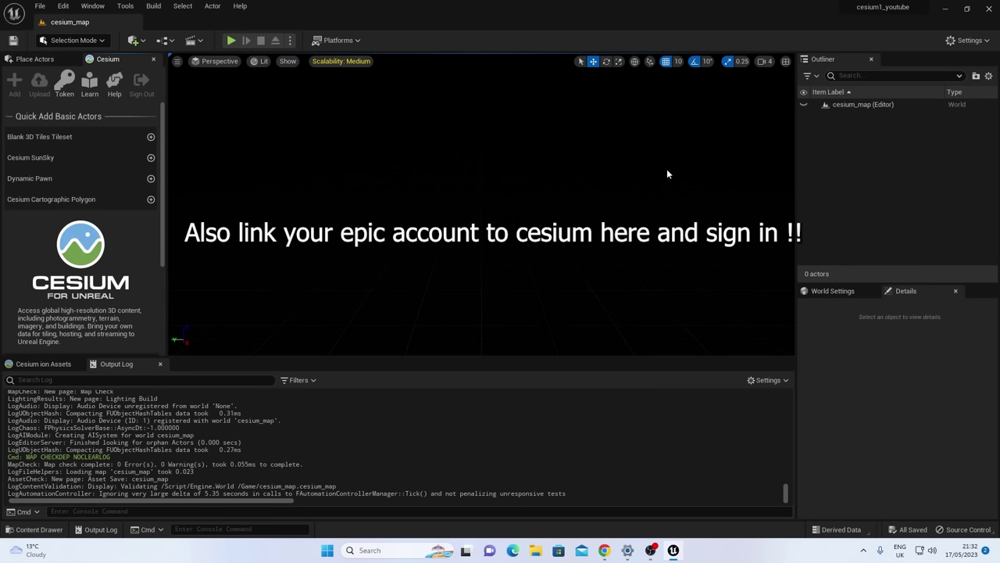
click(151, 158)
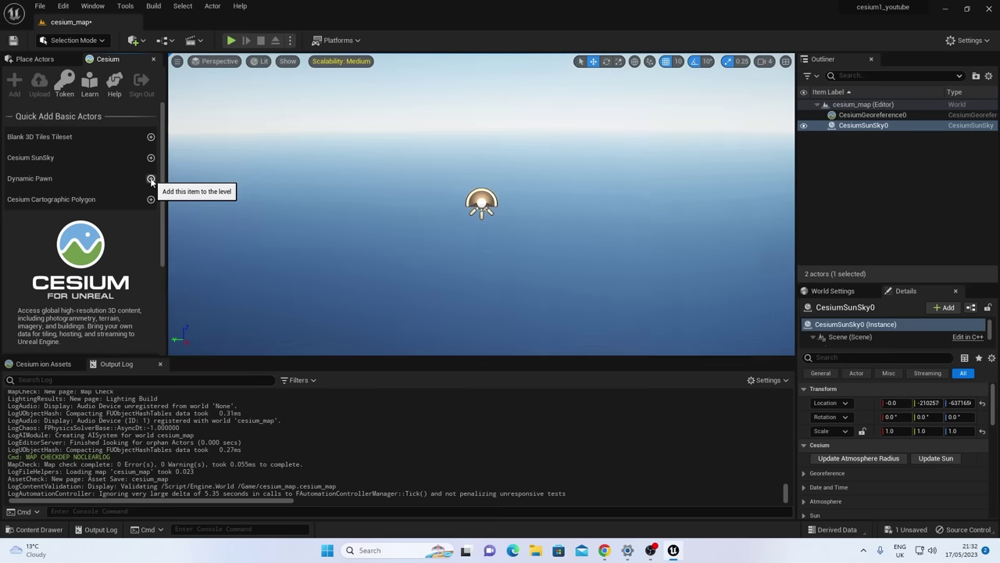
click(151, 180)
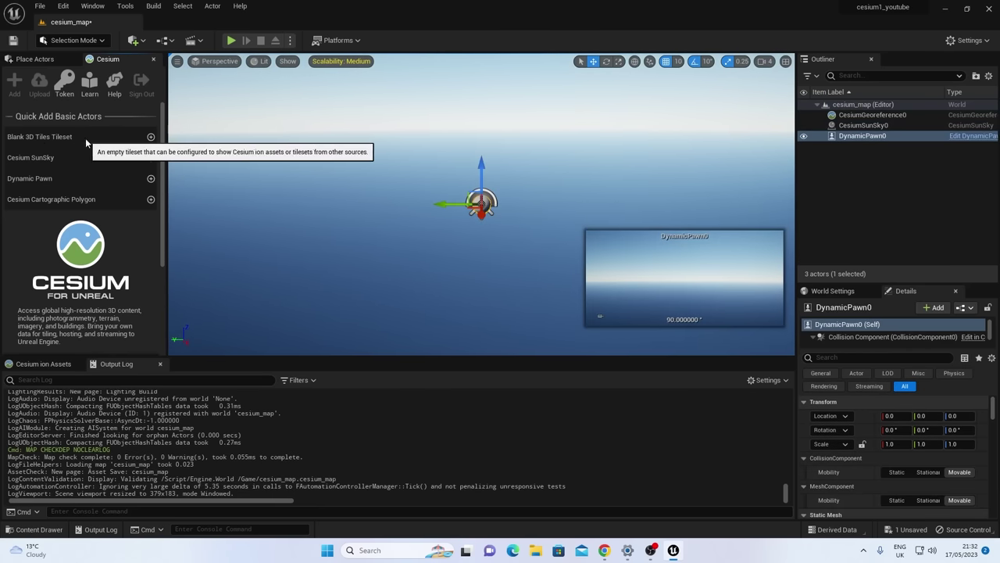
click(151, 137)
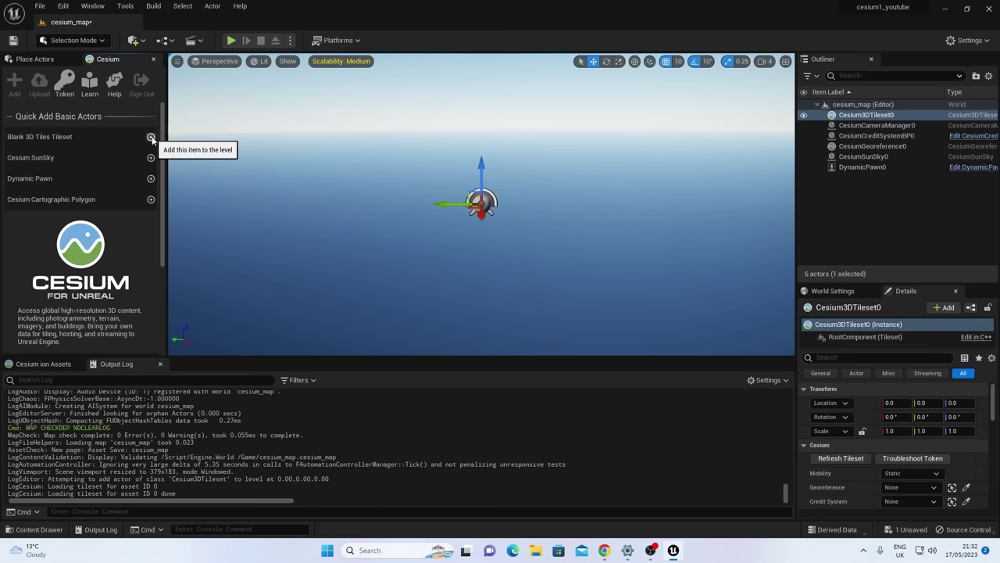
Inspect the Date and Time settings of the Cesium SunSky actor and undo the accidental Time Zone edit
click(861, 156)
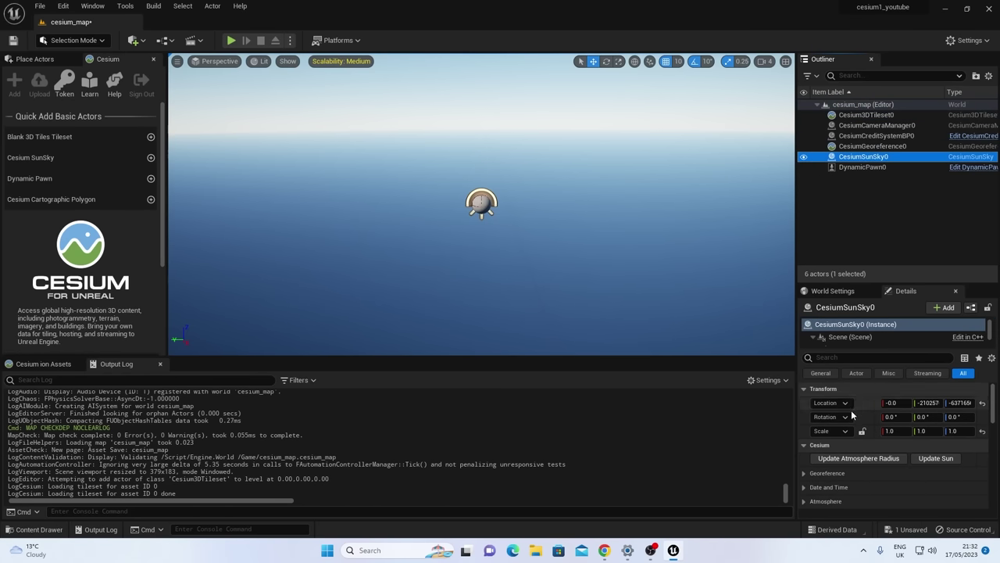
scroll(858, 428, down, 5)
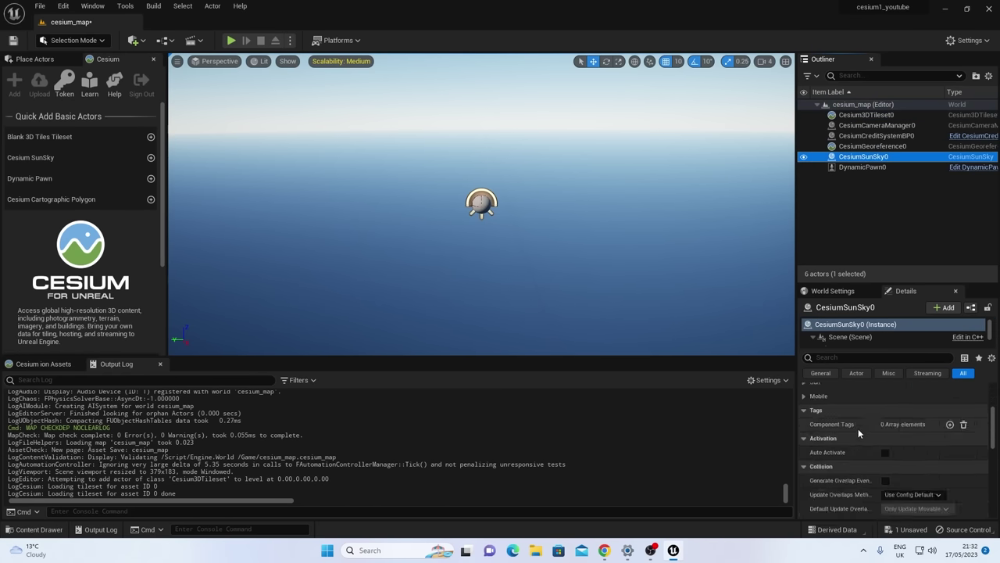
scroll(858, 428, up, 5)
scroll(860, 429, down, 1)
scroll(863, 431, up, 1)
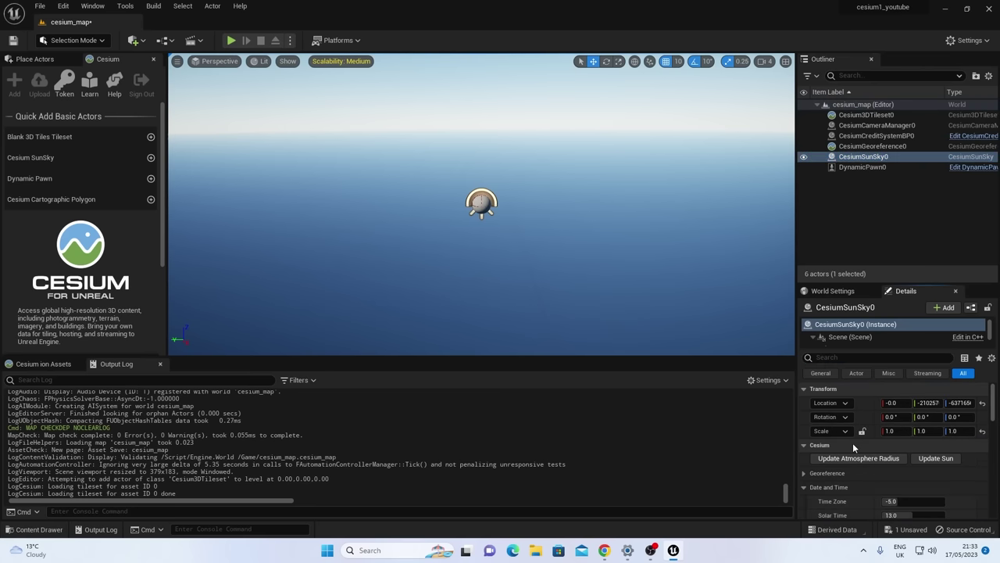
scroll(836, 436, down, 2)
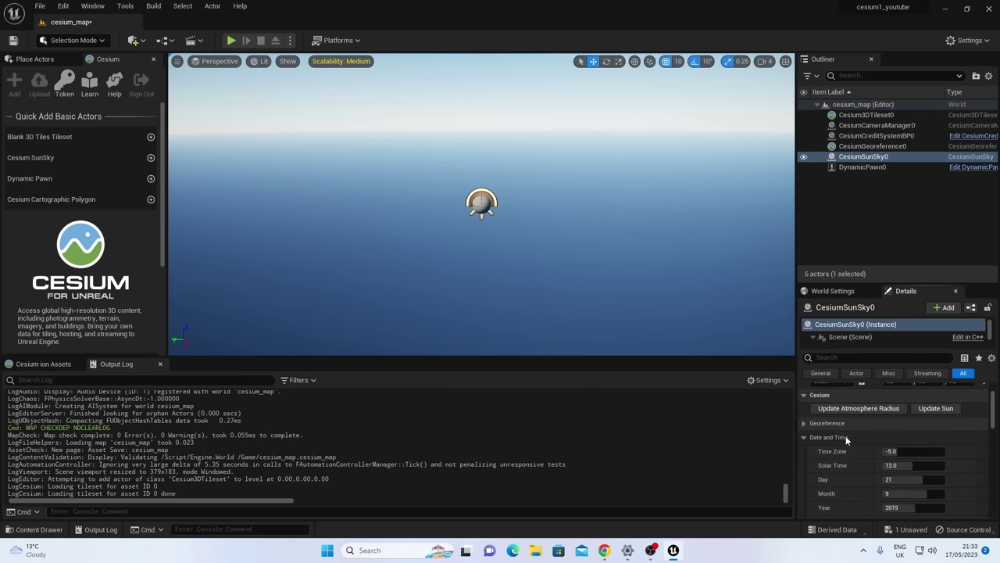
click(895, 451)
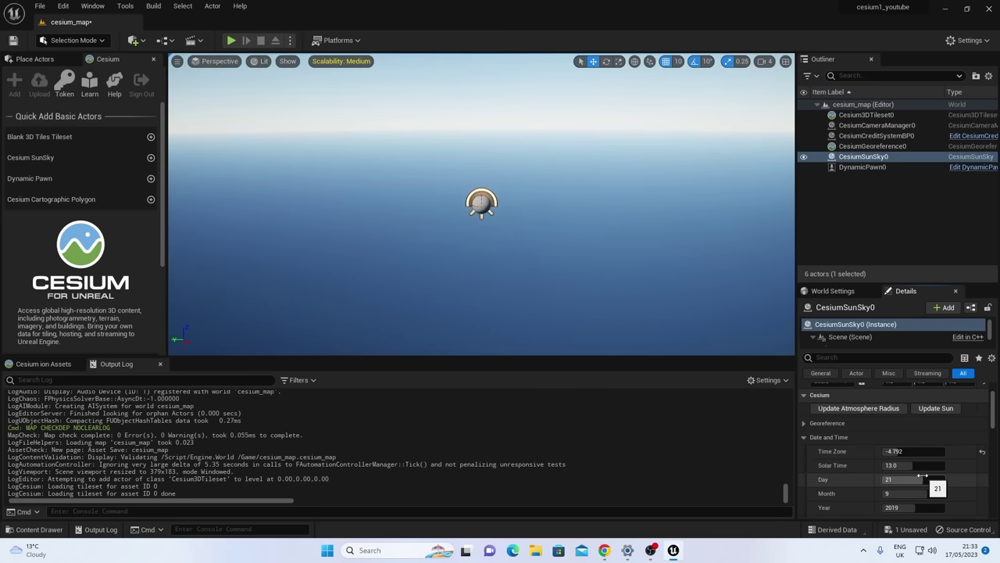
key(ctrl+z)
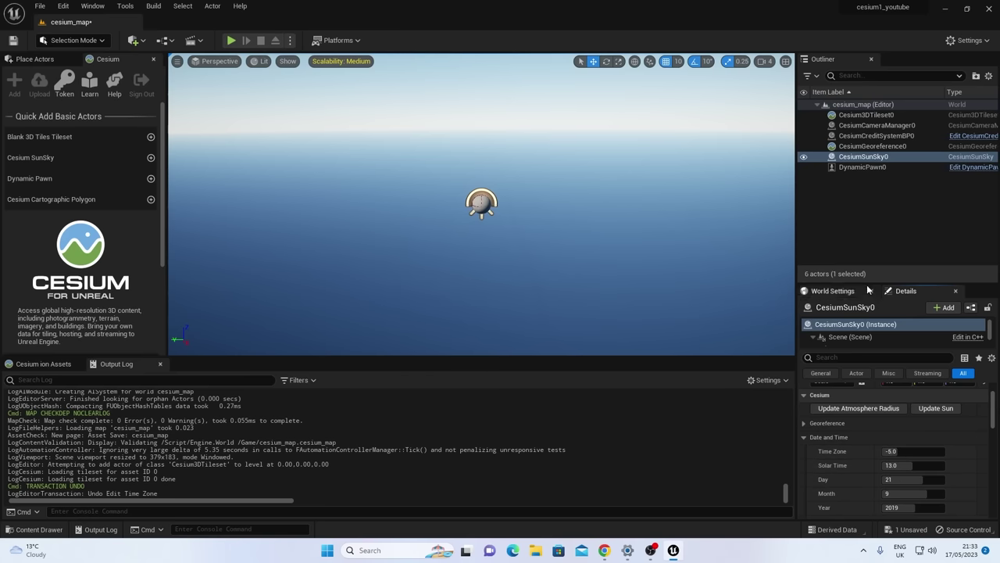
Select the Cesium 3D tileset in the level, switch to Chrome and open the Google Maps Platform Credentials page
click(863, 116)
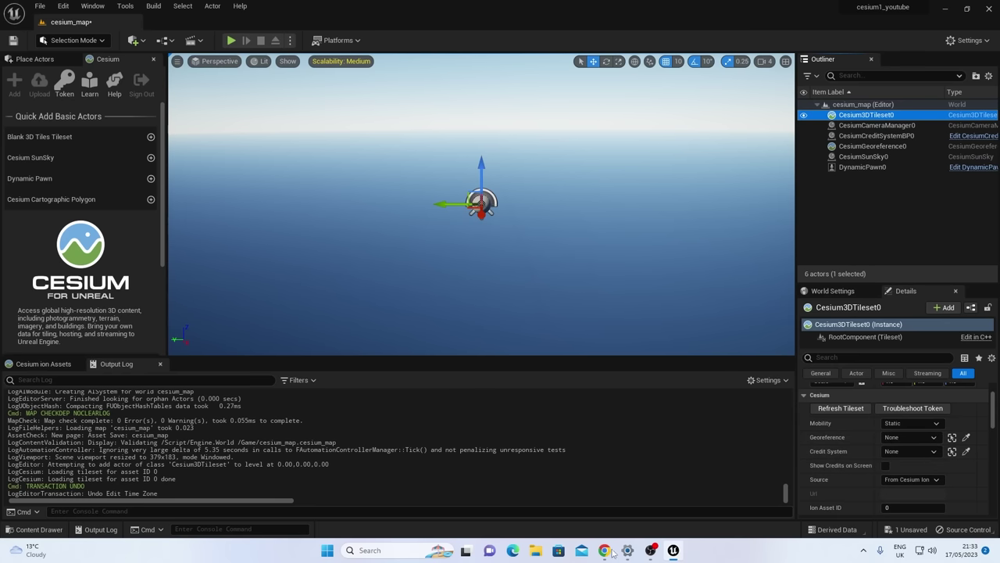
mouse_move(604, 550)
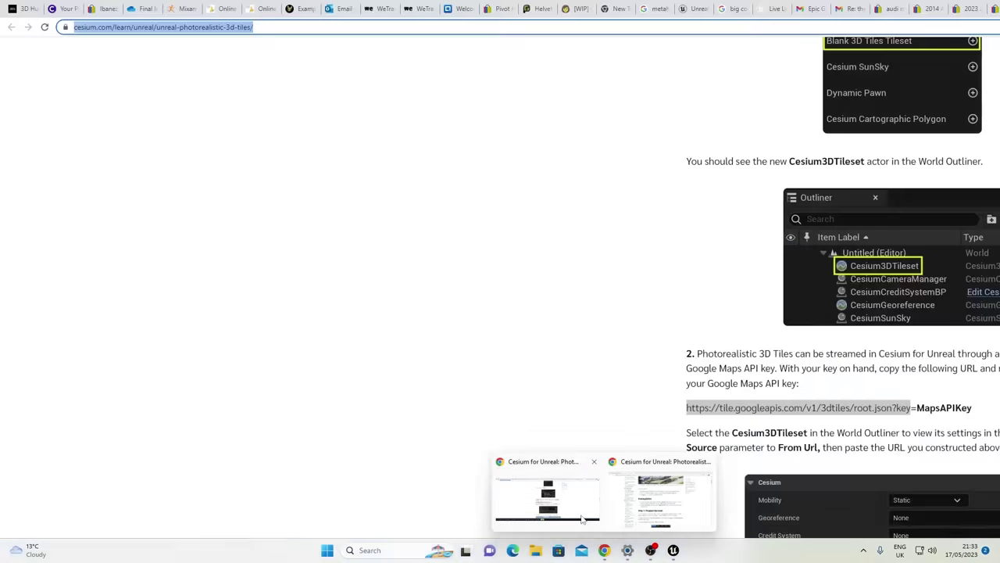
click(562, 474)
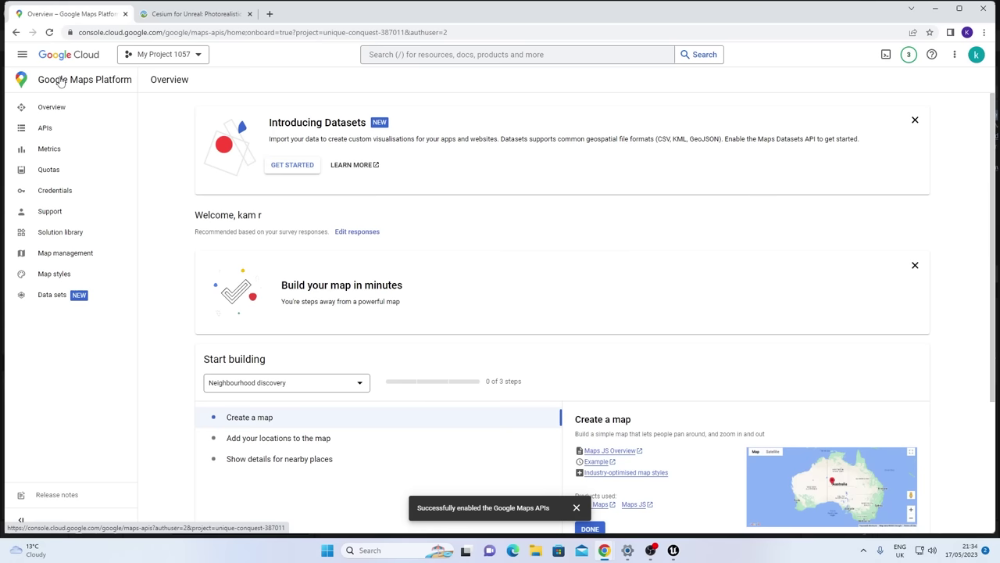
click(63, 195)
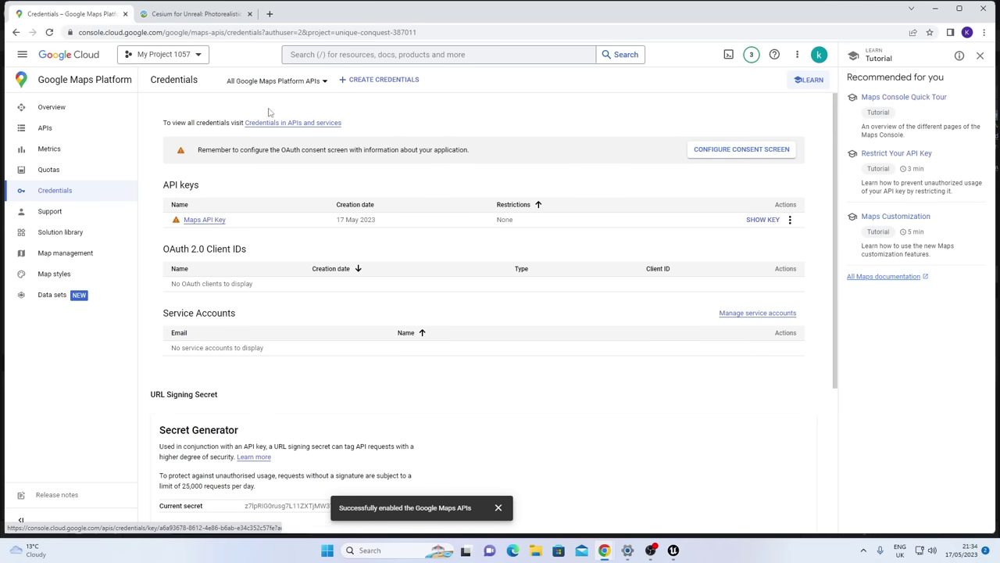
Search Google Cloud for map tiles, check the API status on the Map Tiles API product page, and return to Credentials
click(324, 55)
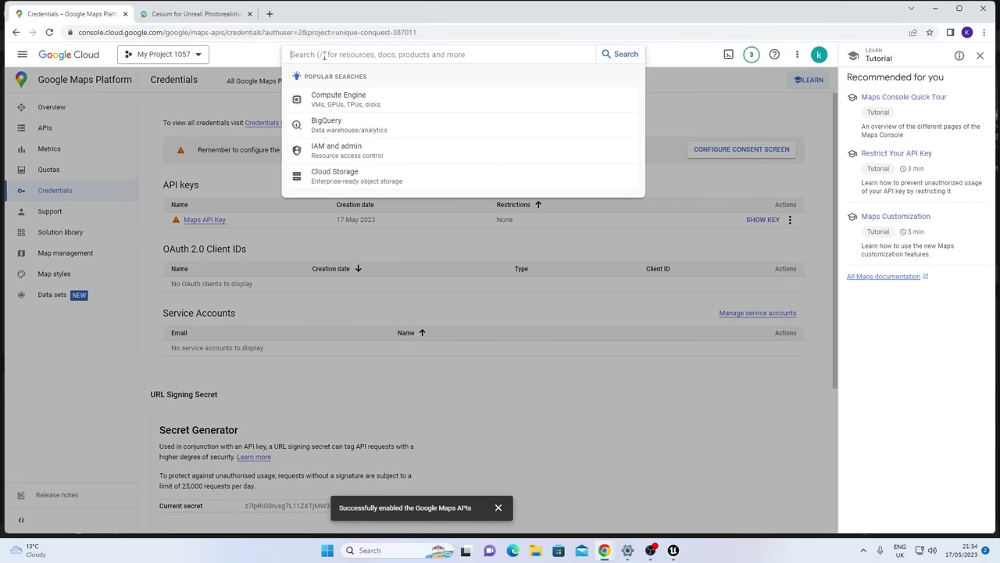
text(map tiles)
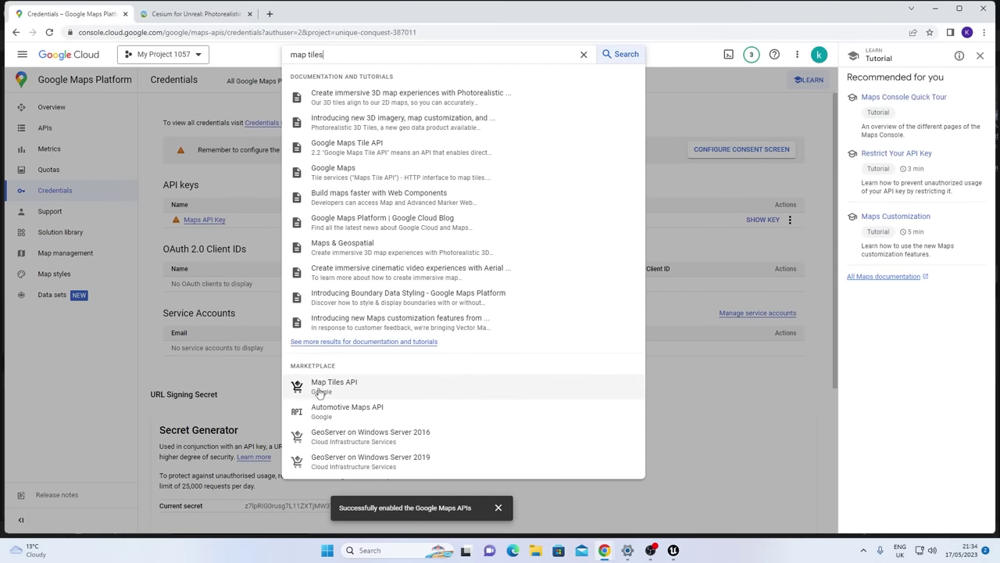
click(329, 386)
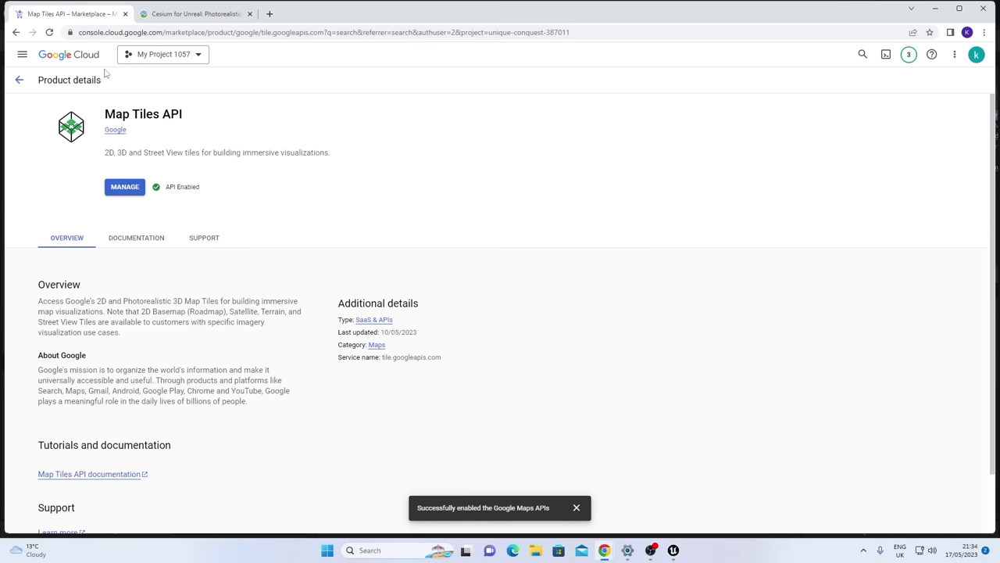
click(17, 32)
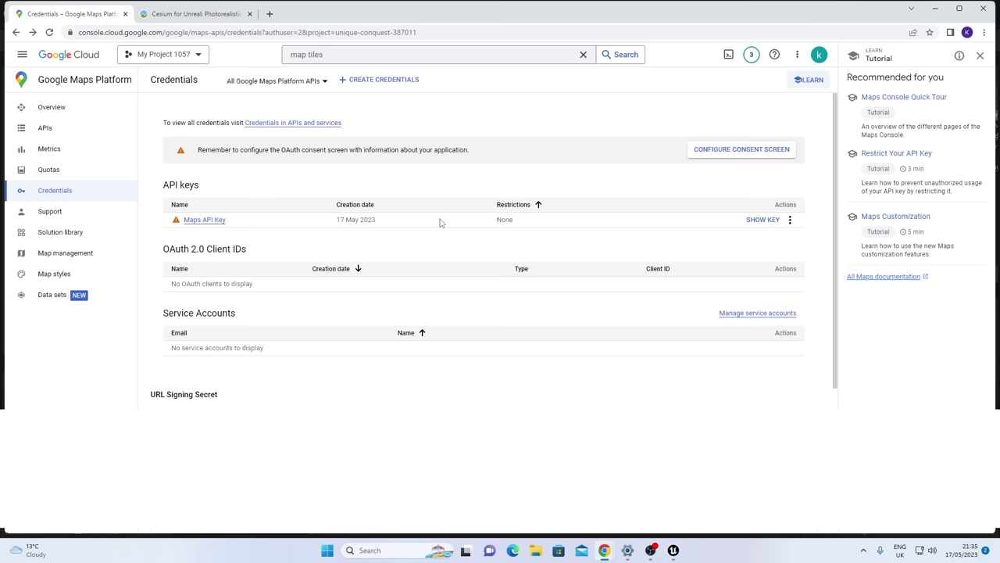
Reveal the Maps API Key on the Credentials page and copy it
scroll(424, 276, down, 1)
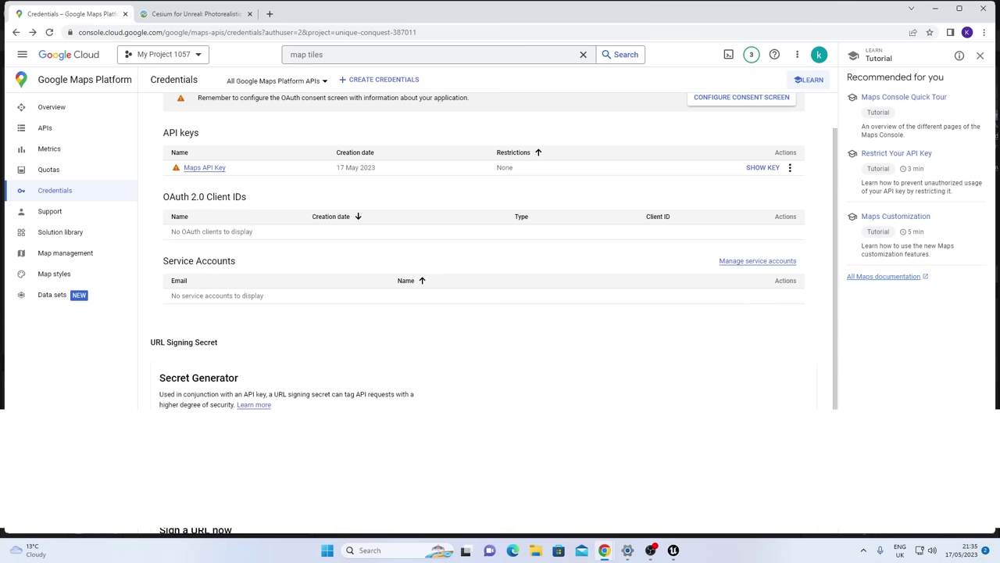
click(762, 213)
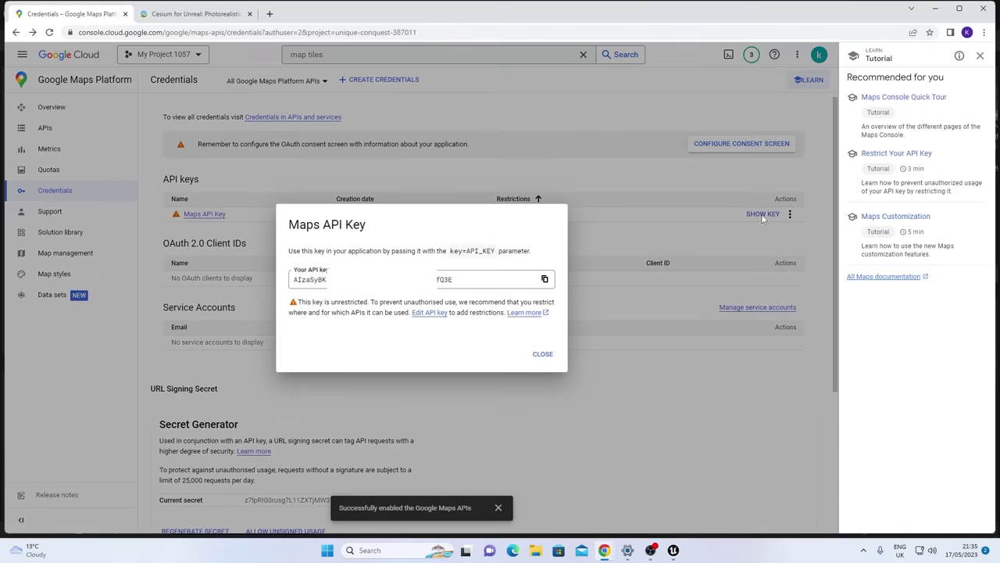
click(465, 279)
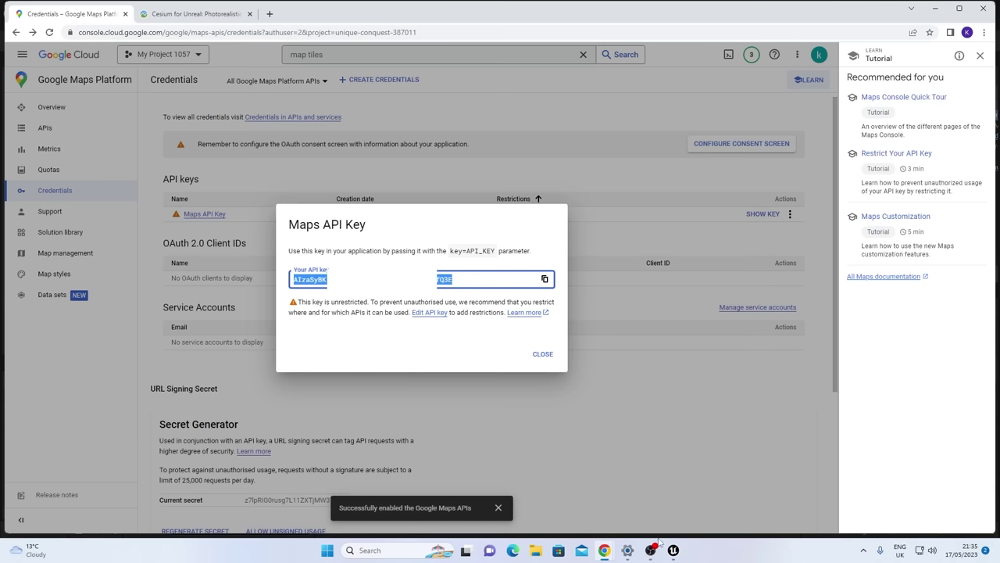
Back in Unreal Editor, set the tileset's Source to From Url and enter an equals sign followed by the Maps API key as its Url
click(672, 557)
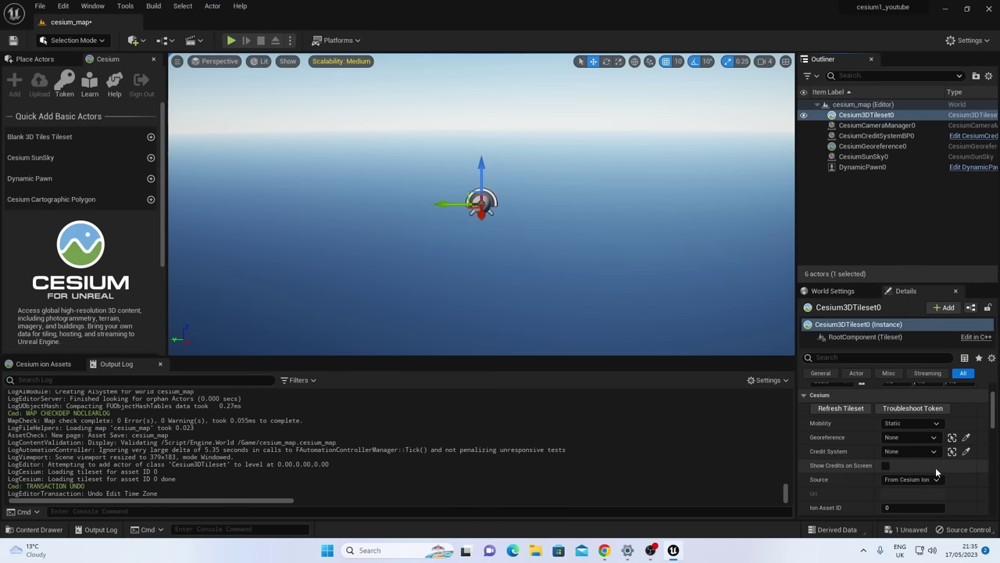
scroll(911, 453, down, 1)
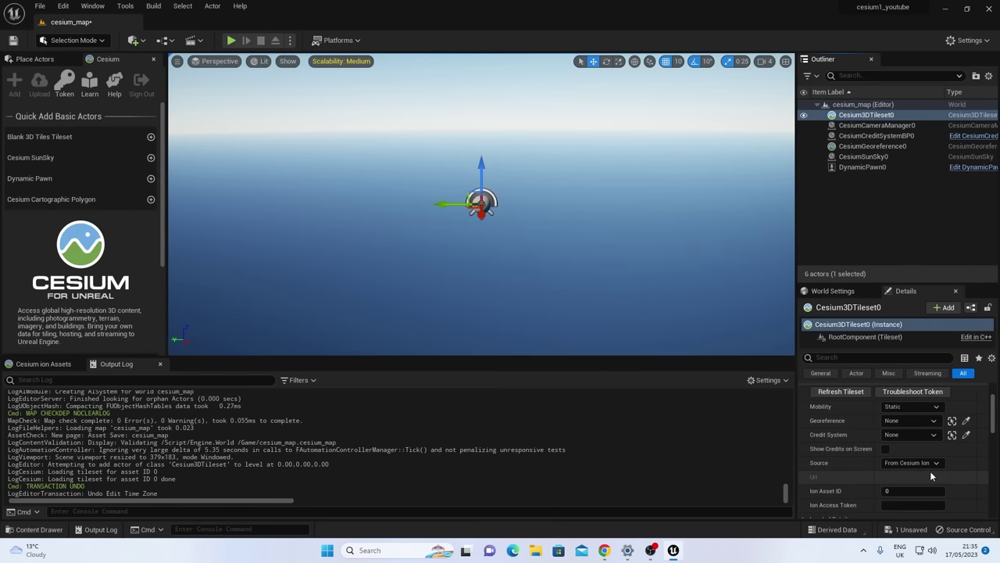
click(903, 465)
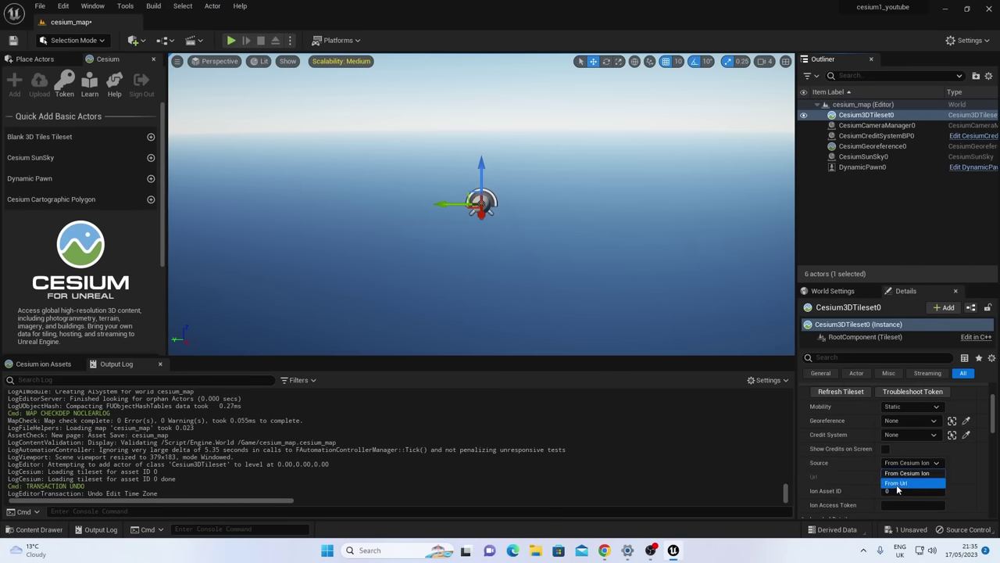
click(899, 485)
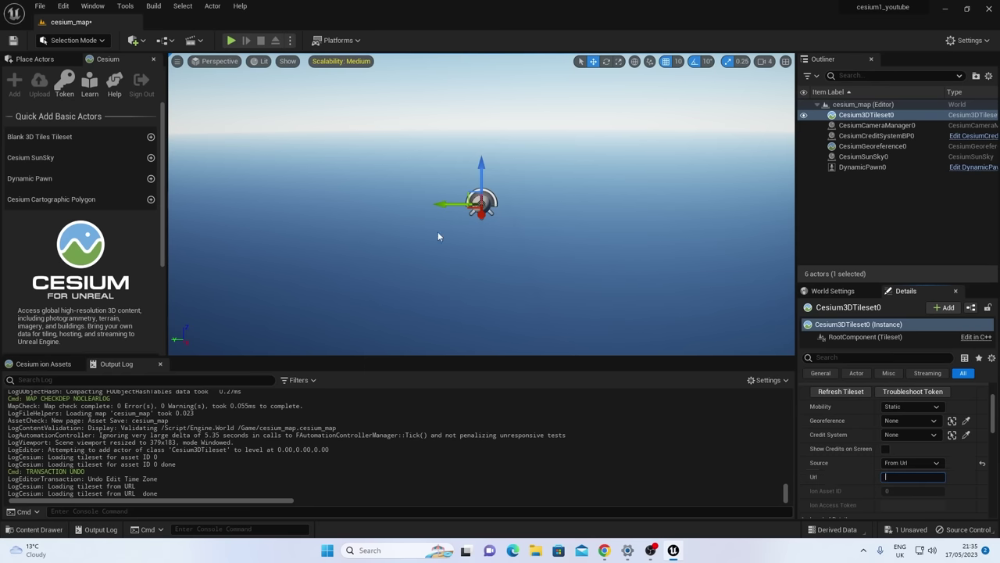
key(ctrl+v)
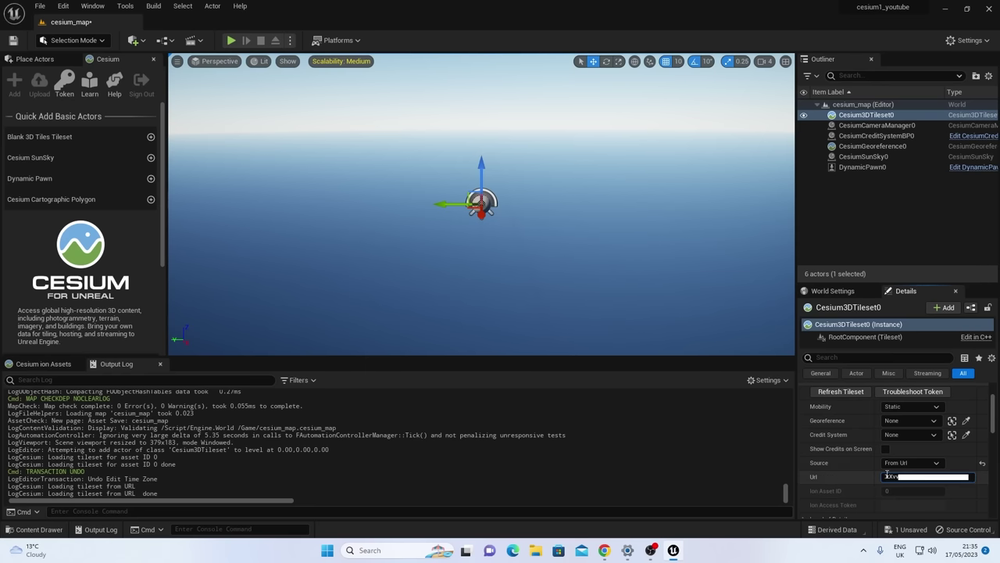
click(887, 476)
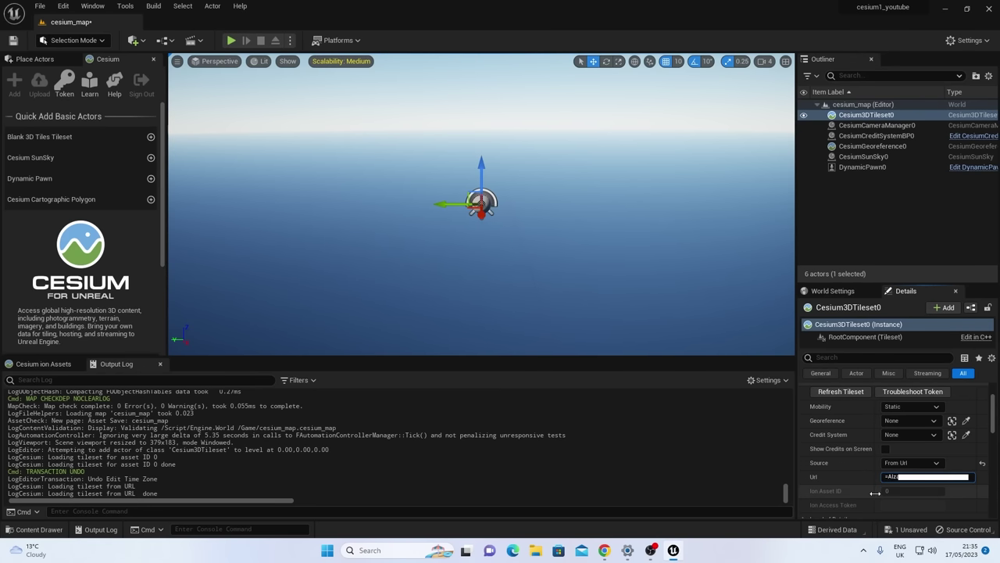
click(604, 550)
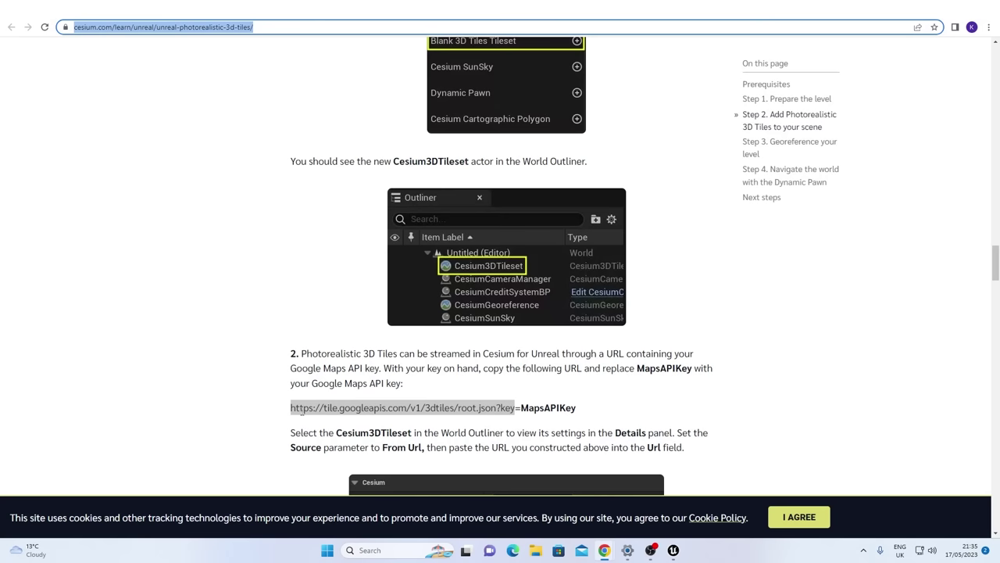
drag(284, 409, 516, 408)
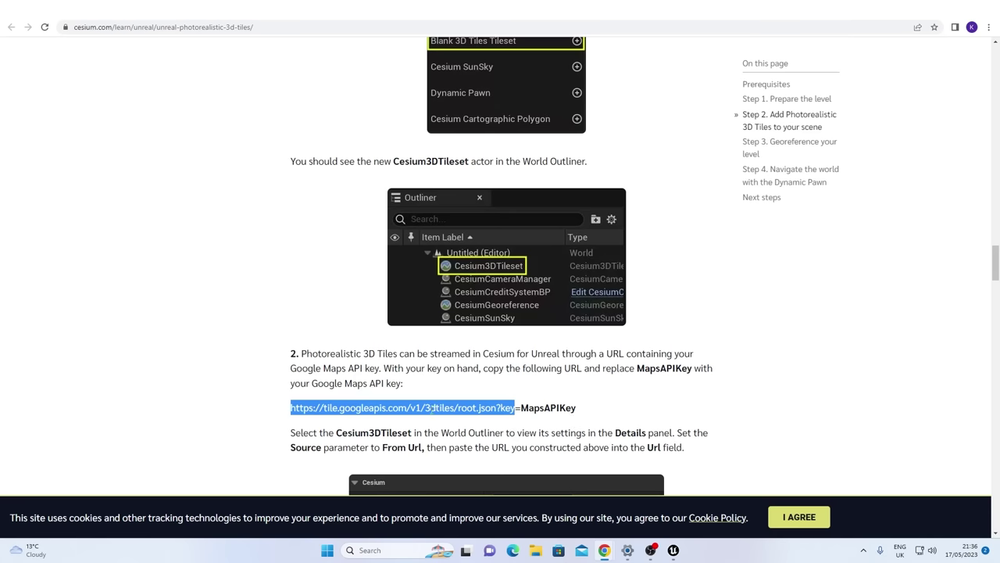
click(673, 549)
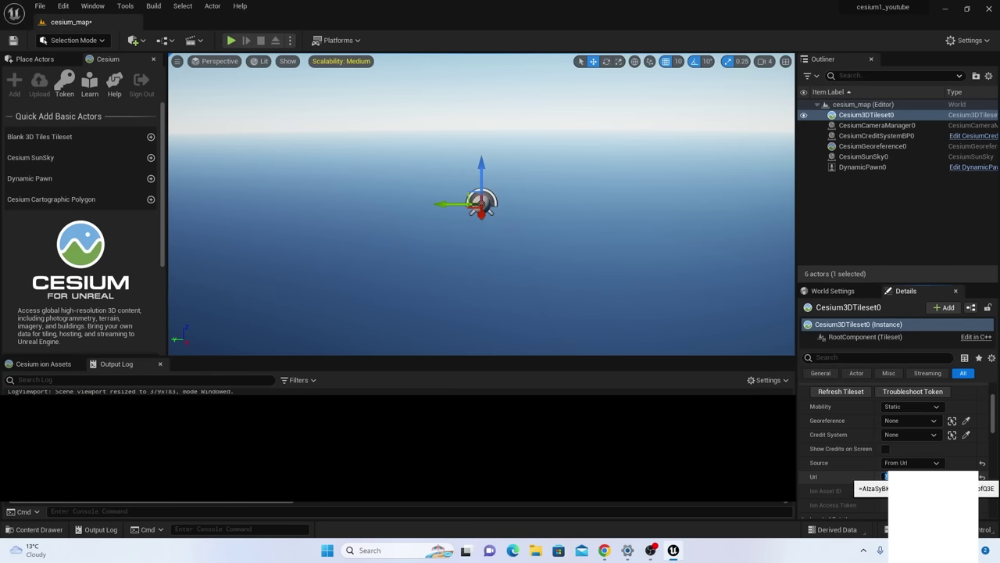
click(898, 477)
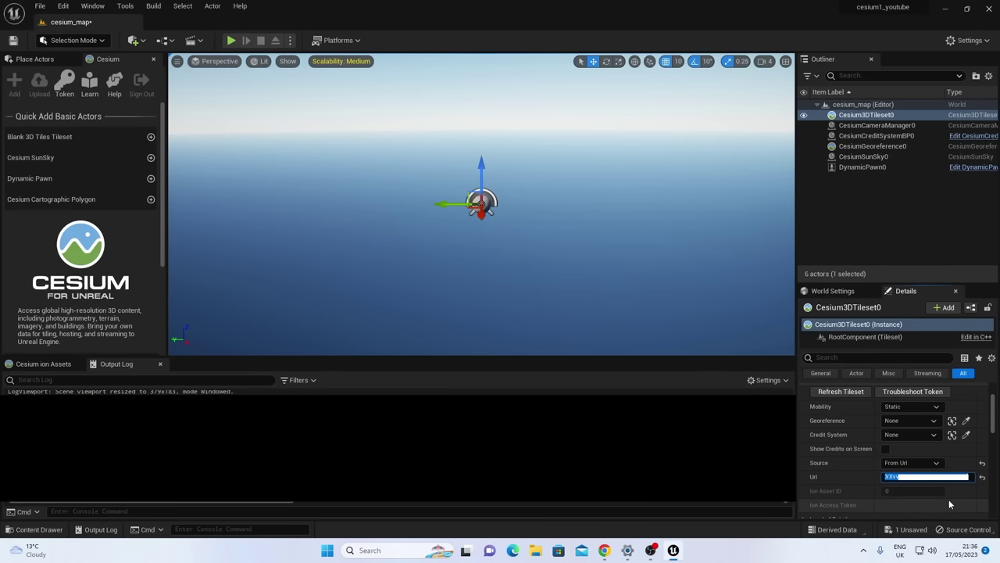
key(ctrl+v)
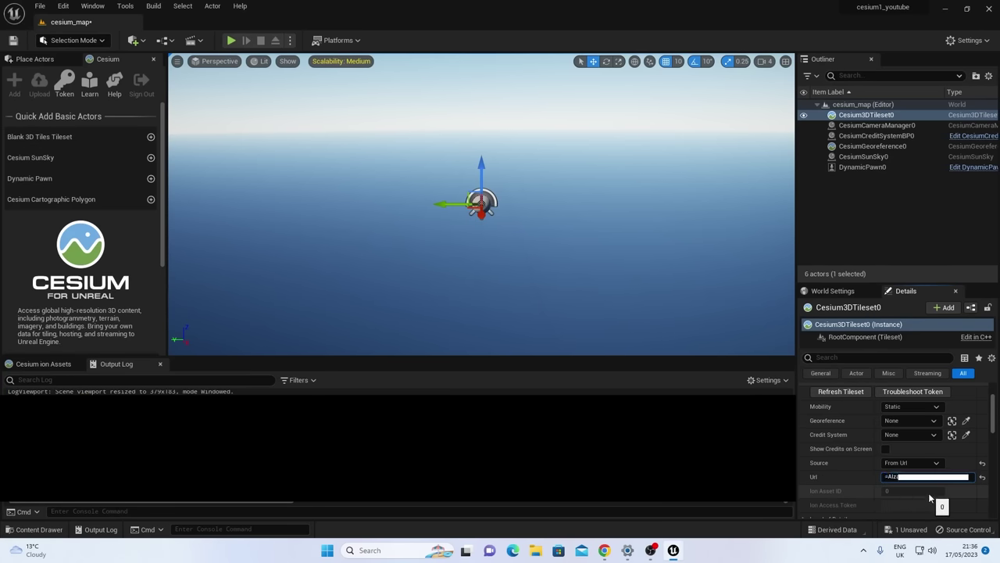
key(Return)
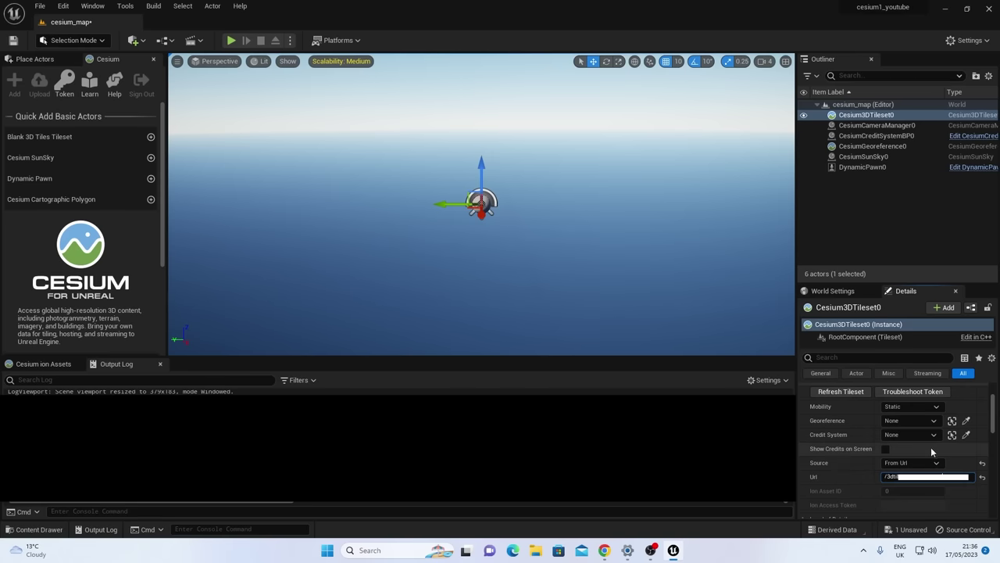
Refresh the tileset and look around the photorealistic terrain in the viewport
click(842, 394)
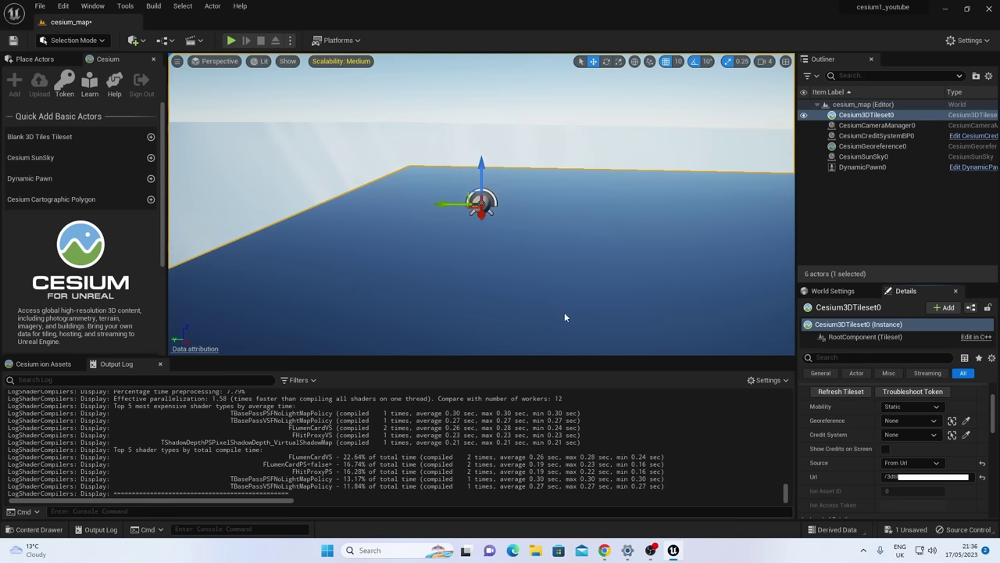
mouse_move(500, 272)
right_down()
mouse_move(516, 281)
mouse_move(490, 257)
right_up()
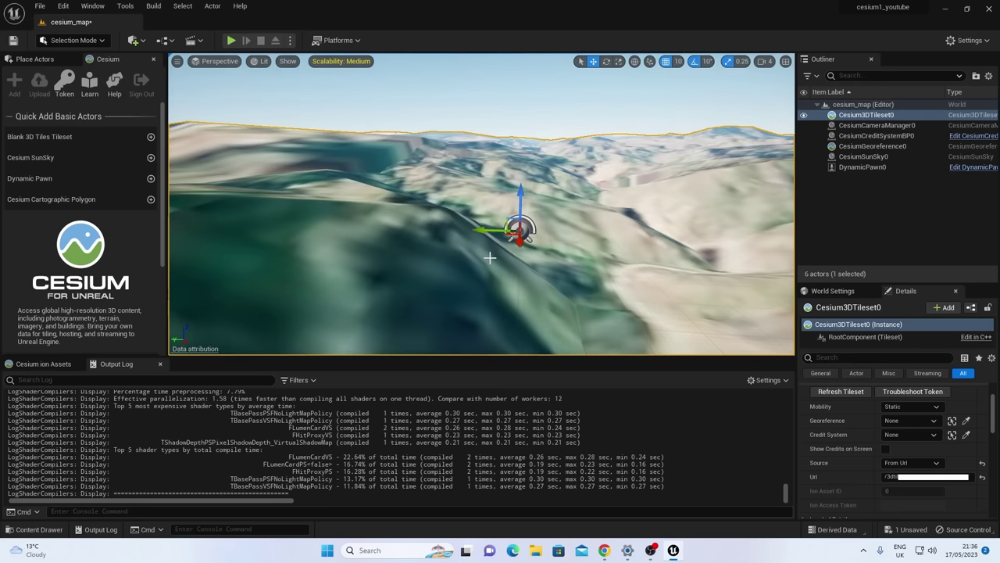
right_drag(489, 257, 537, 260)
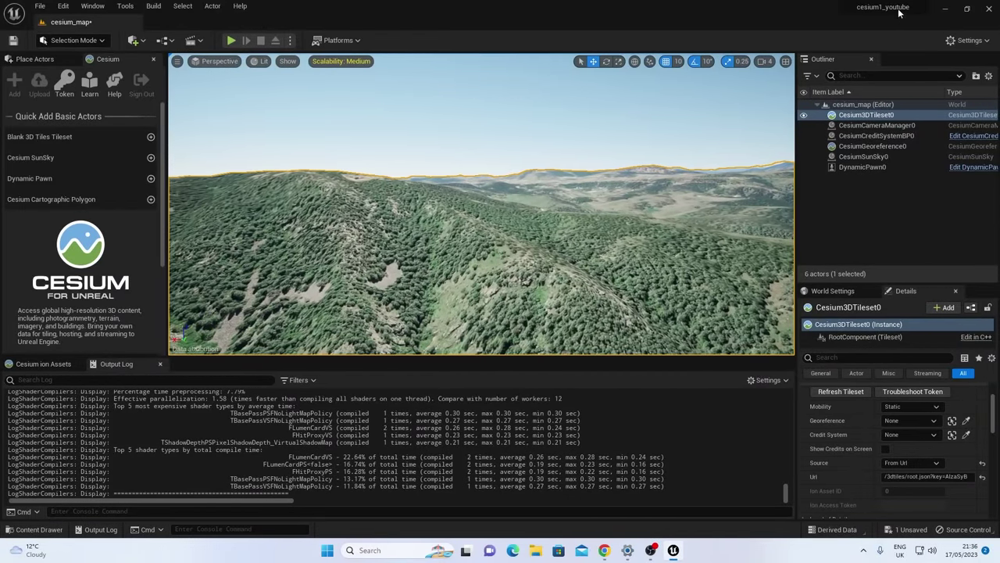
Set the viewport's camera speed to 8
click(769, 62)
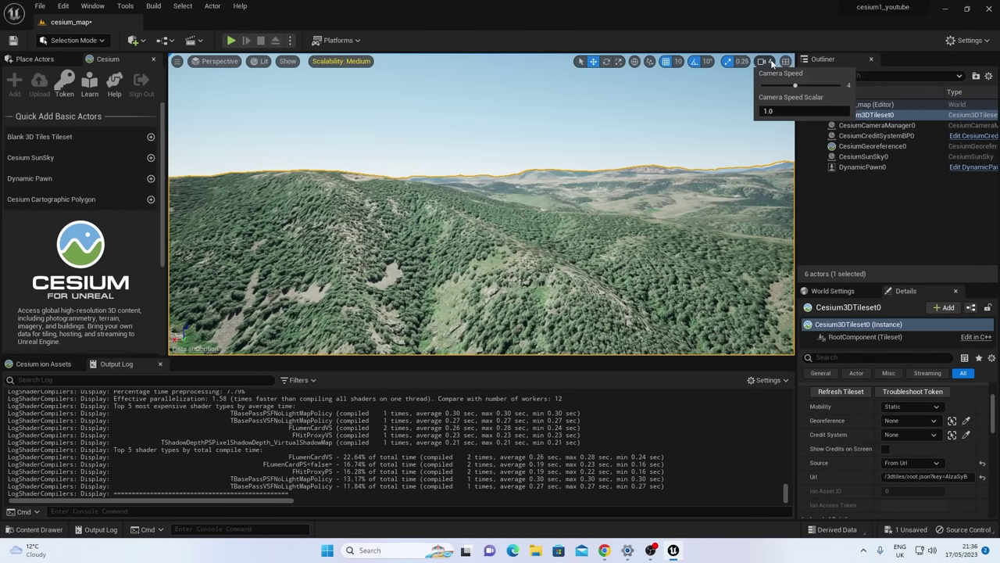
drag(795, 85, 852, 86)
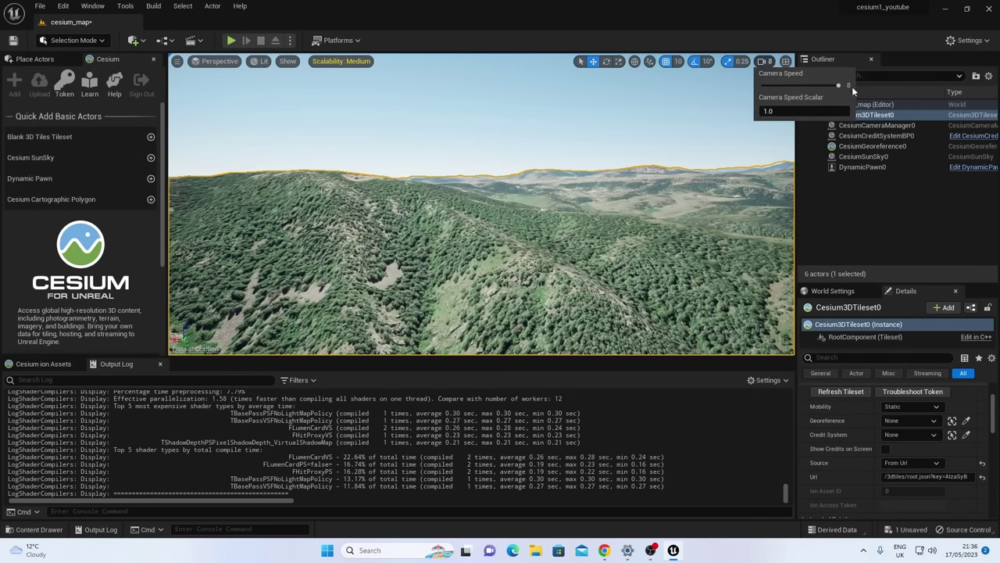
click(781, 110)
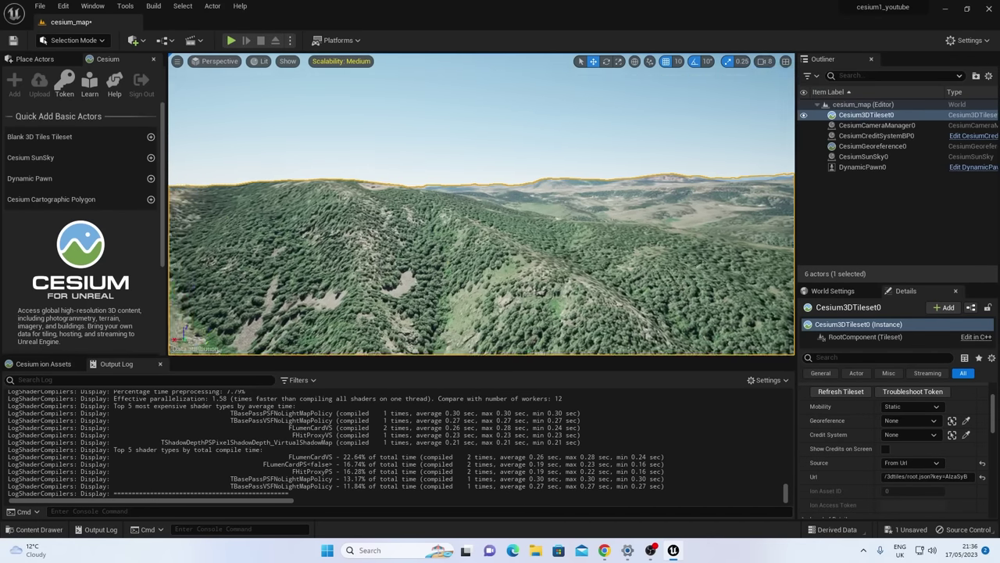
Switch the viewport's view mode from Lit to Unlit for a high-altitude view of the terrain
mouse_move(482, 203)
right_down()
mouse_move(481, 236)
mouse_move(483, 197)
right_up()
click(262, 61)
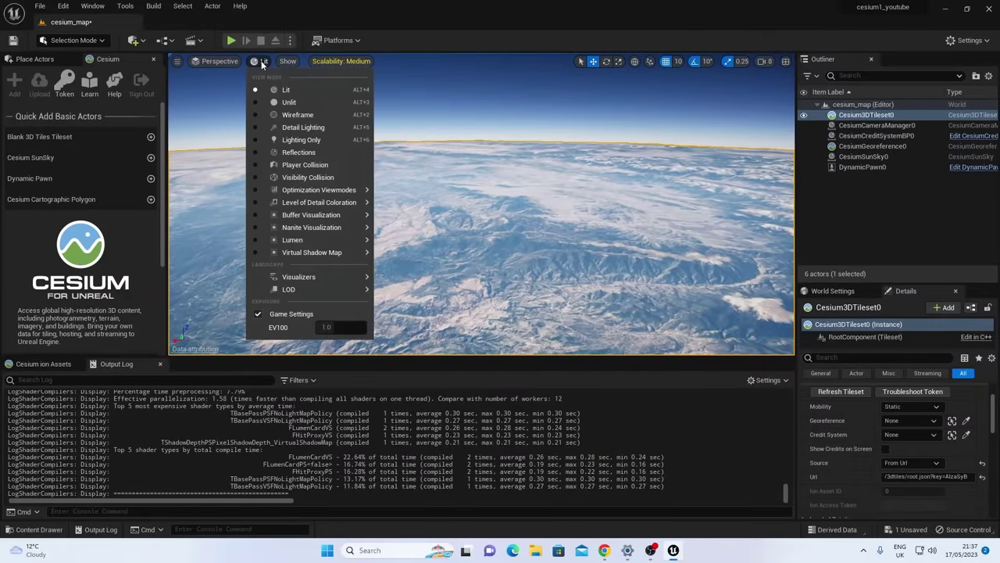
click(288, 103)
right_drag(288, 108, 336, 110)
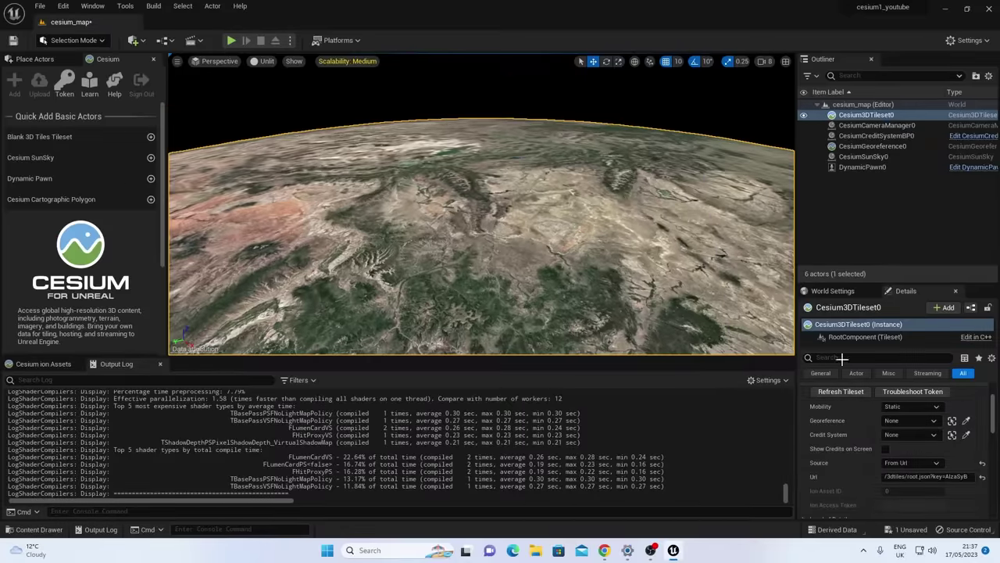
Assign CesiumGeoreference0 as the tileset's Georeference and CesiumCreditSystemBP0 as its Credit System
click(914, 423)
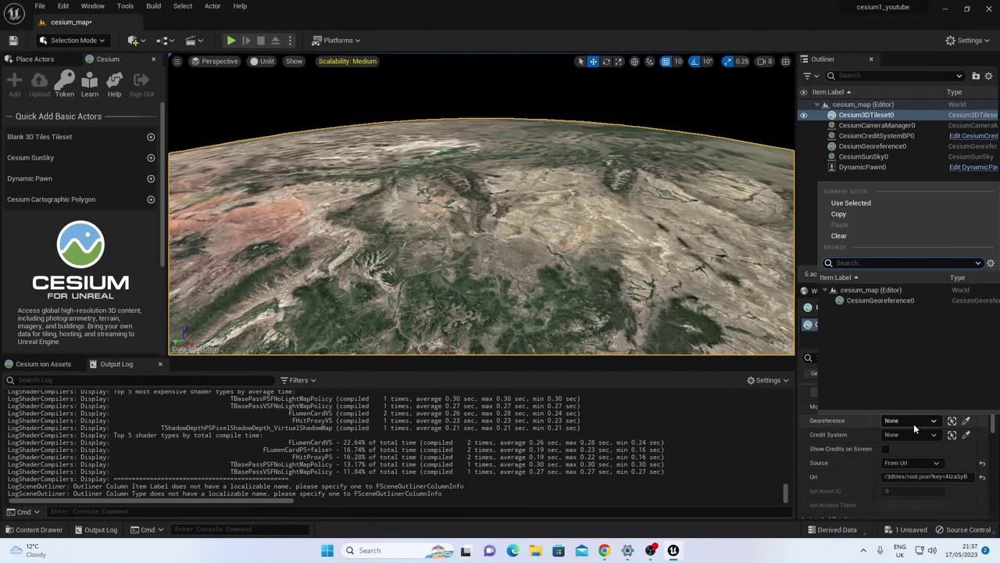
click(887, 300)
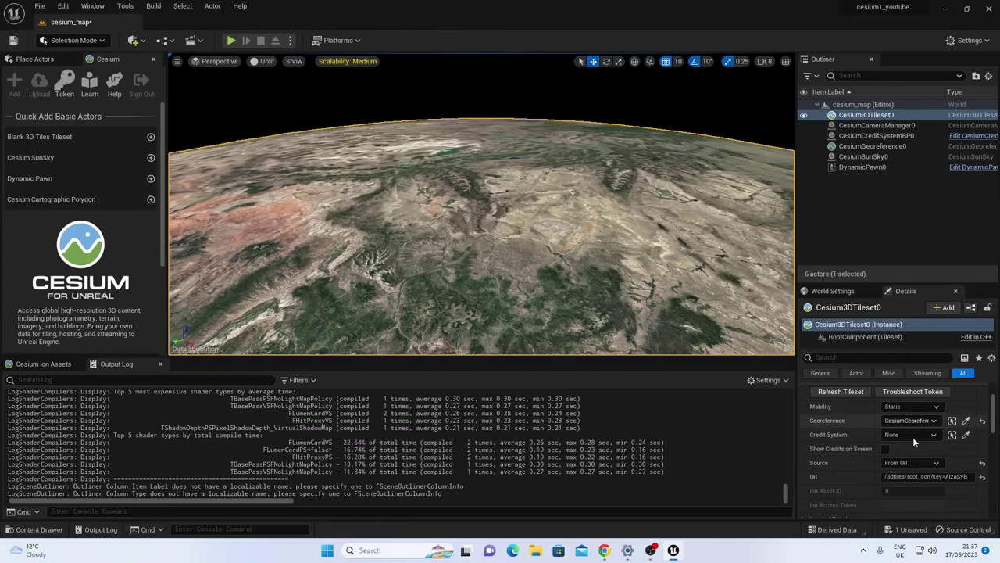
click(913, 434)
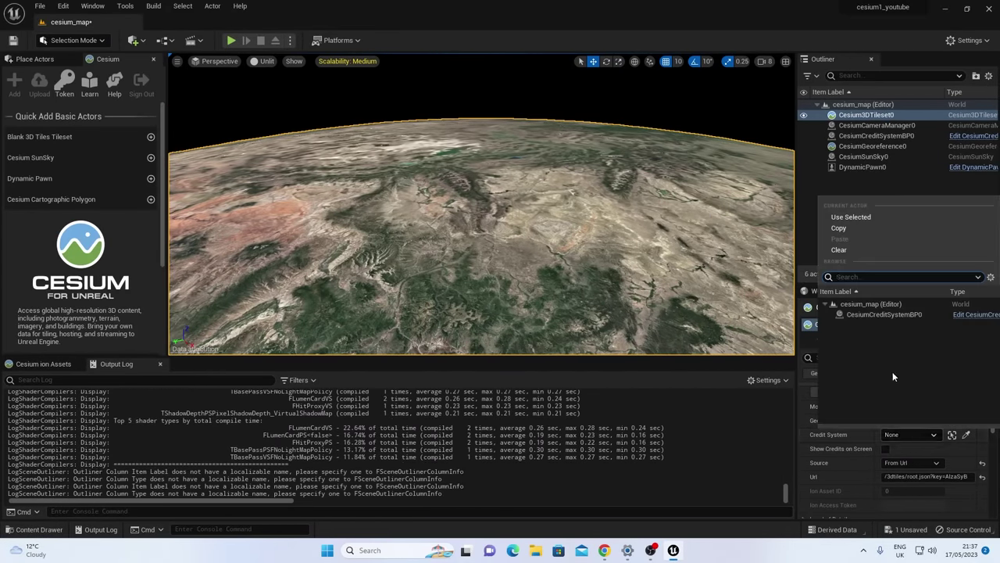
click(883, 314)
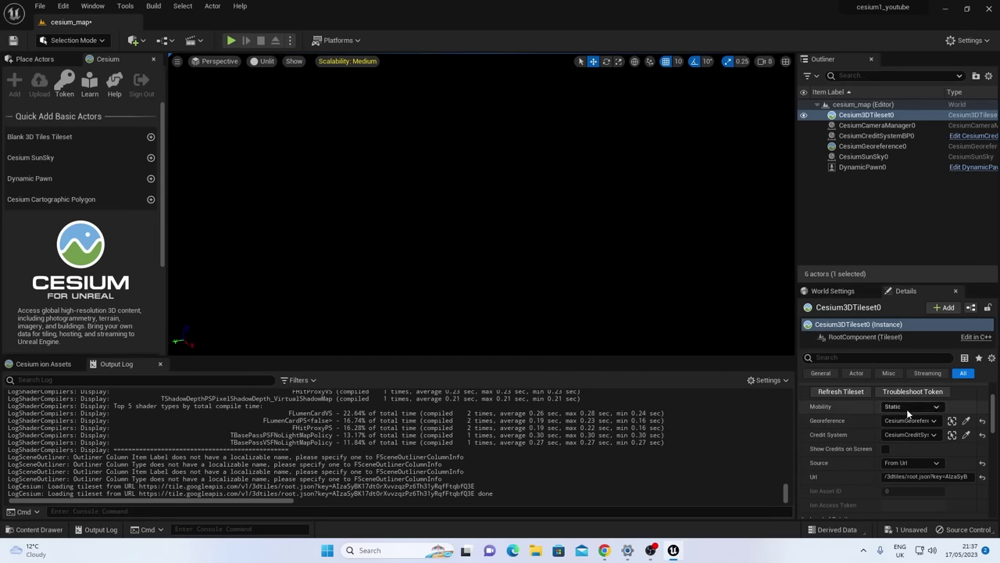
Select CesiumGeoreference0, switch to Google Maps in Chrome and bring up the coordinates of a point beside Trafalgar Square in London
click(858, 147)
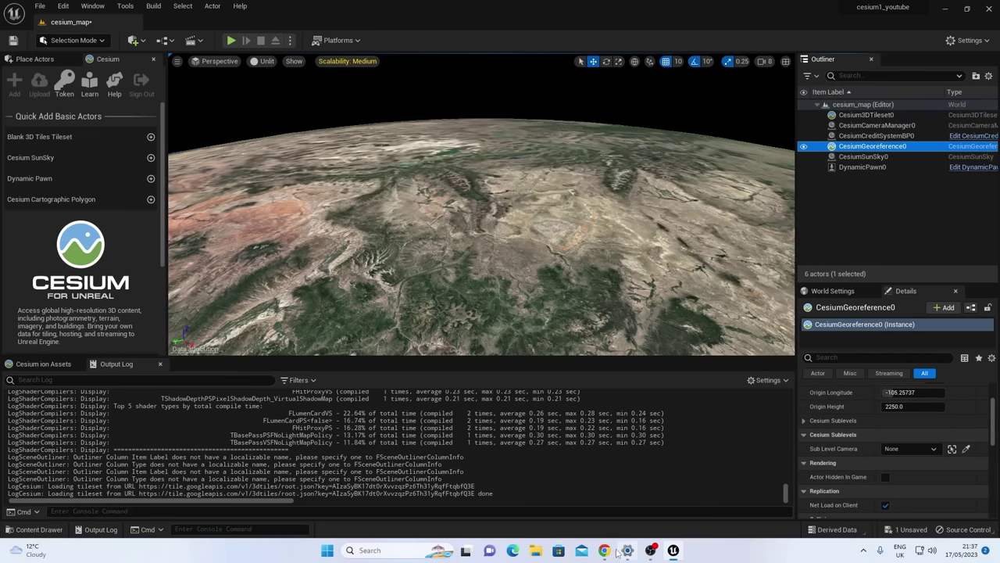
mouse_move(609, 551)
click(661, 492)
scroll(451, 297, up, 5)
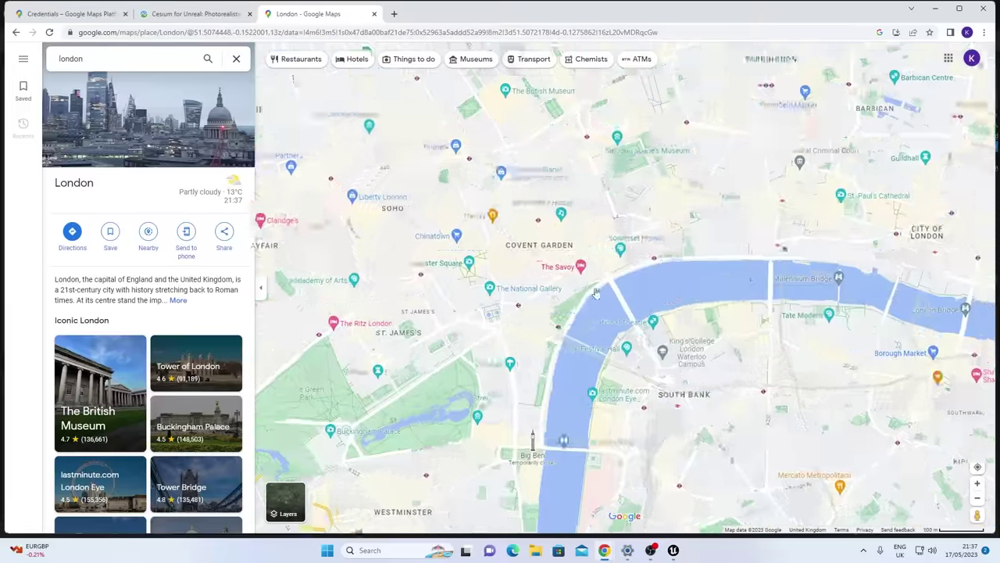
right_click(451, 297)
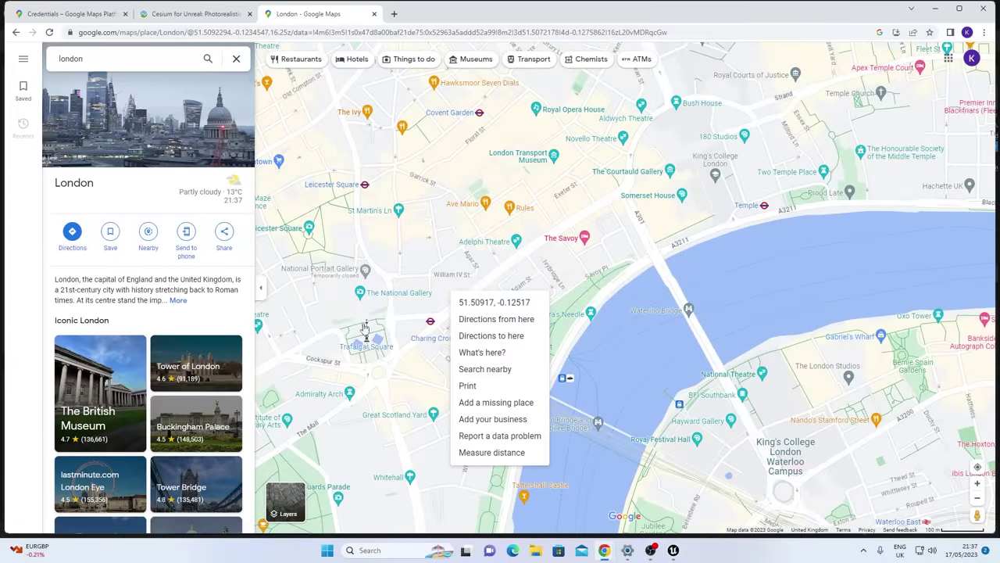
right_click(368, 347)
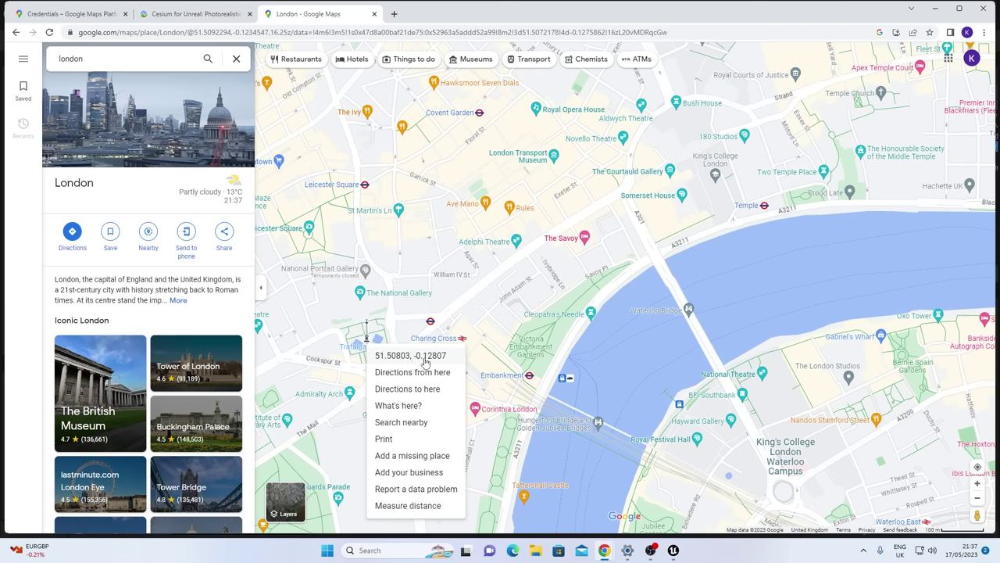
Back in Unreal Editor, set the georeference's Origin Latitude to 51.50802765642714, Origin Longitude to 0.0 and Origin Height to 17.18996
click(676, 553)
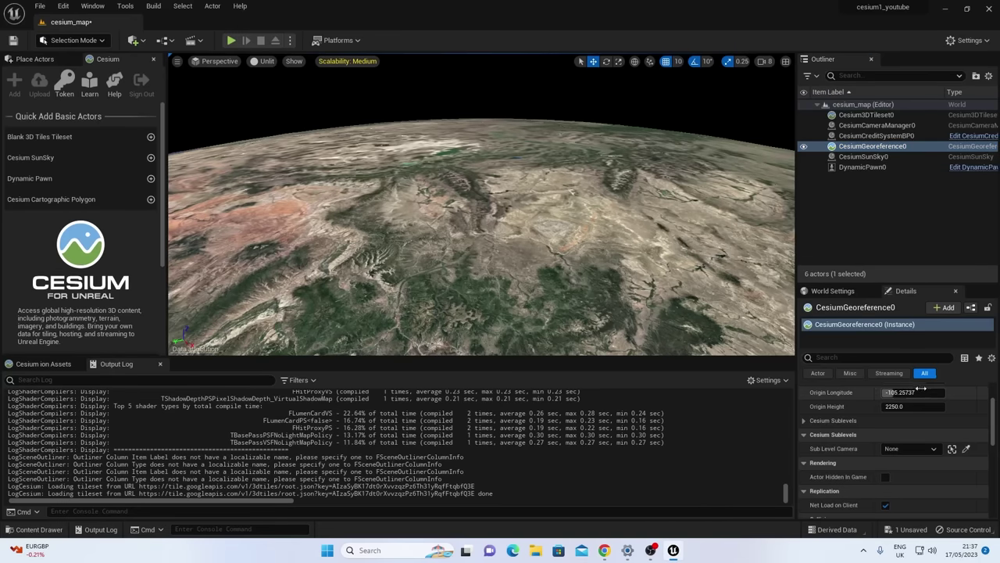
scroll(919, 394, up, 2)
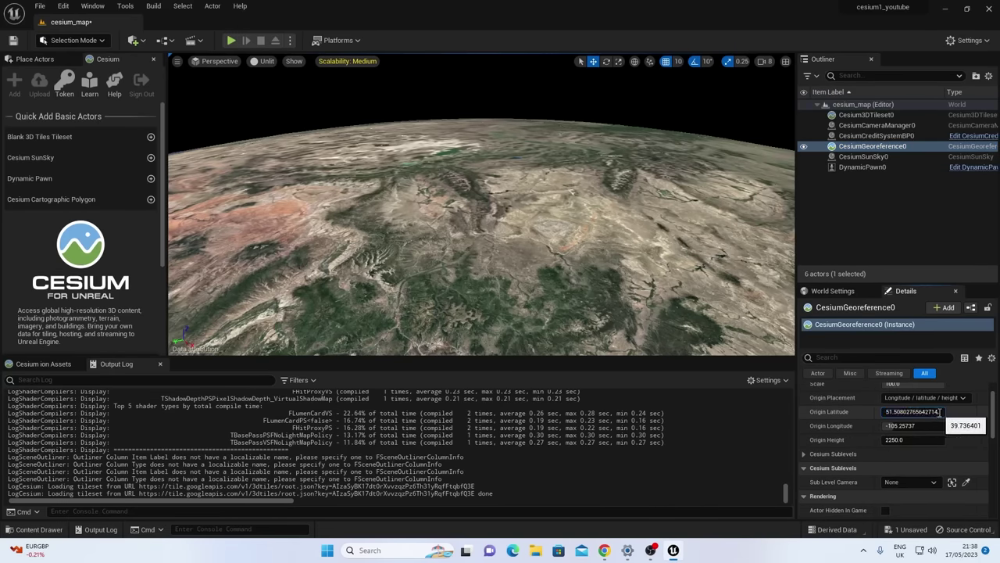
key(Return)
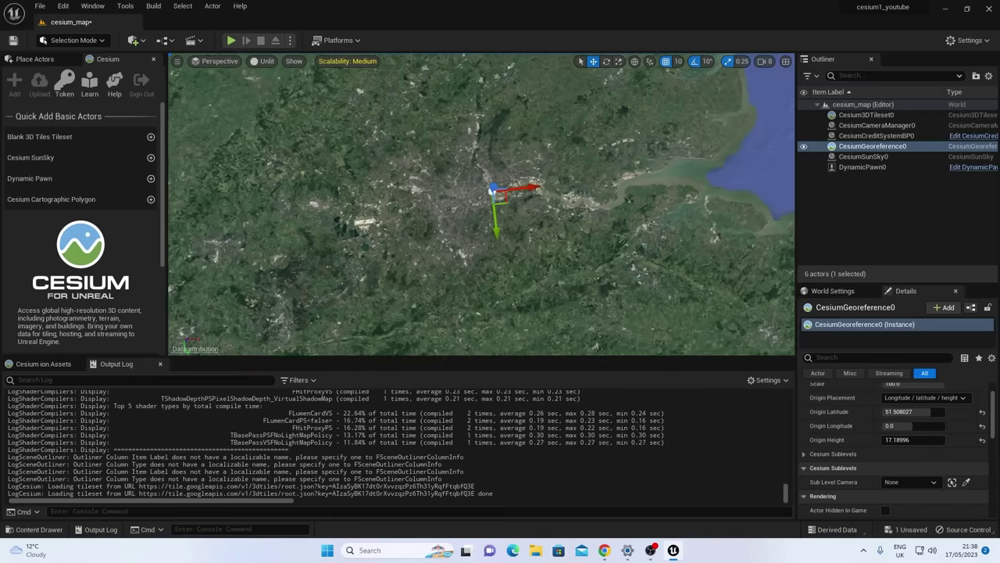
Approach the London tiles around the georeference origin and set the viewport's camera speed to 4 for exploring the city
scroll(481, 203, up, 3)
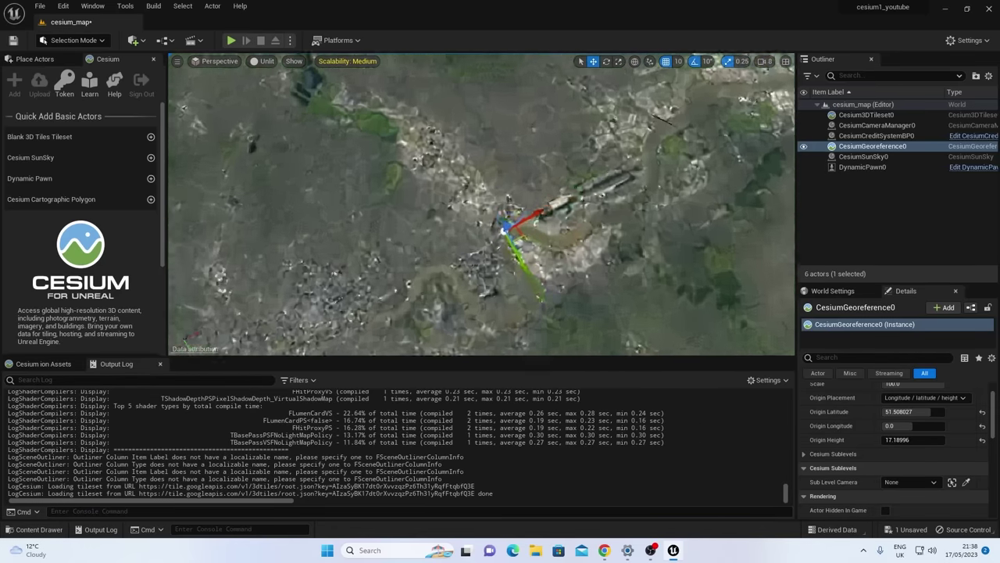
click(762, 62)
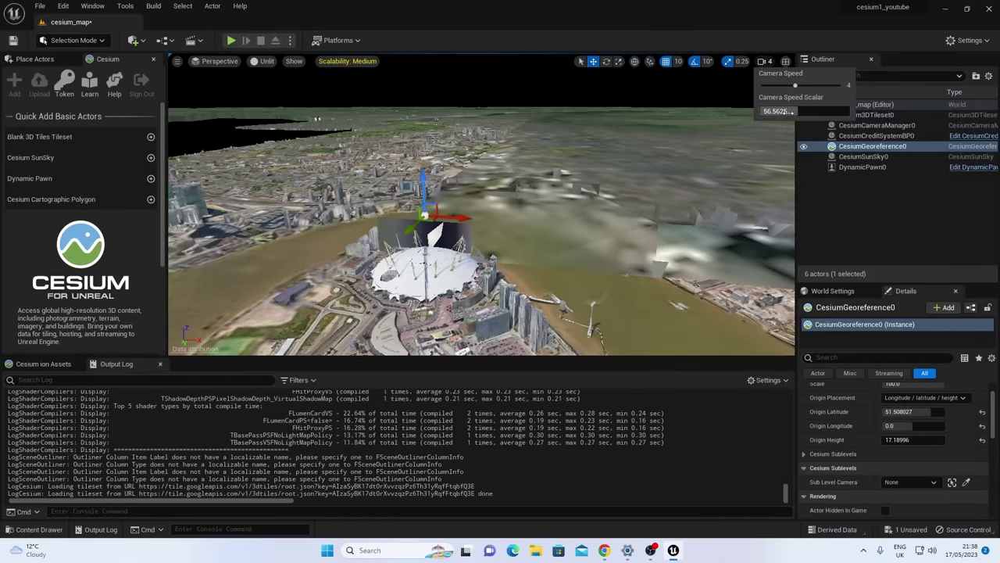
right_drag(323, 233, 391, 266)
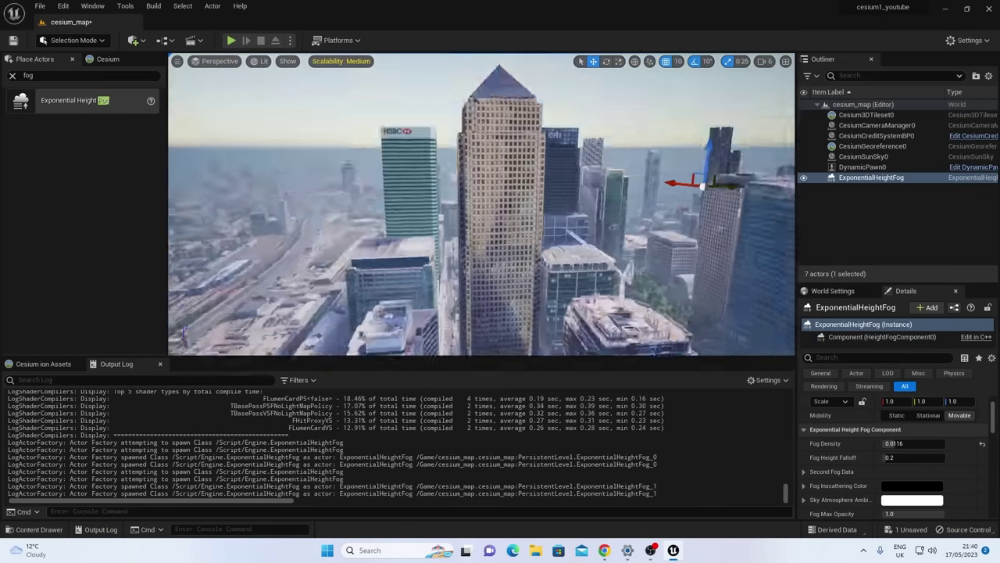
Set the ExponentialHeightFog's Start Distance to 5000 and Fog Cutoff Distance to 20000000, and toggle its visibility to compare the effect
scroll(969, 486, down, 2)
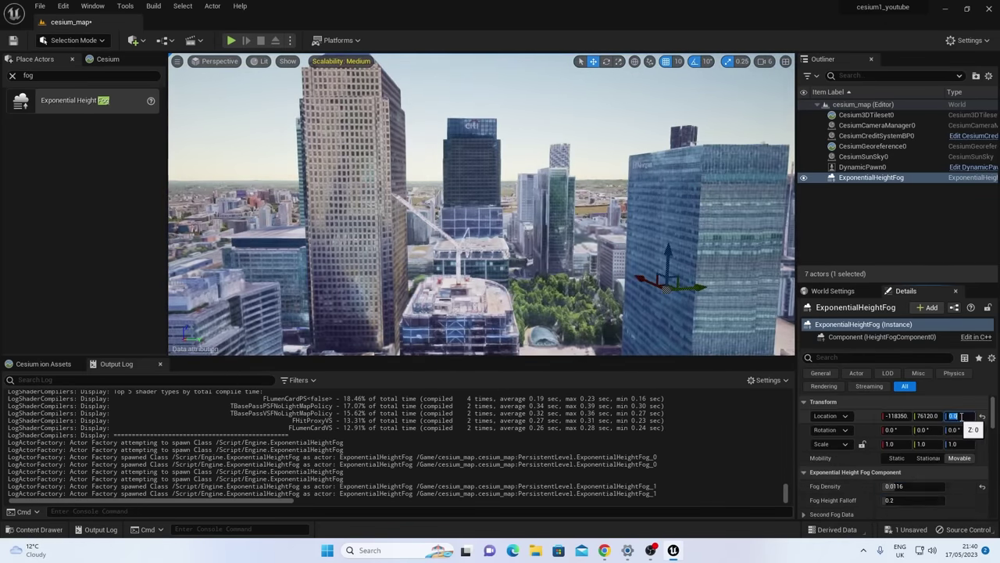
drag(919, 478, 909, 488)
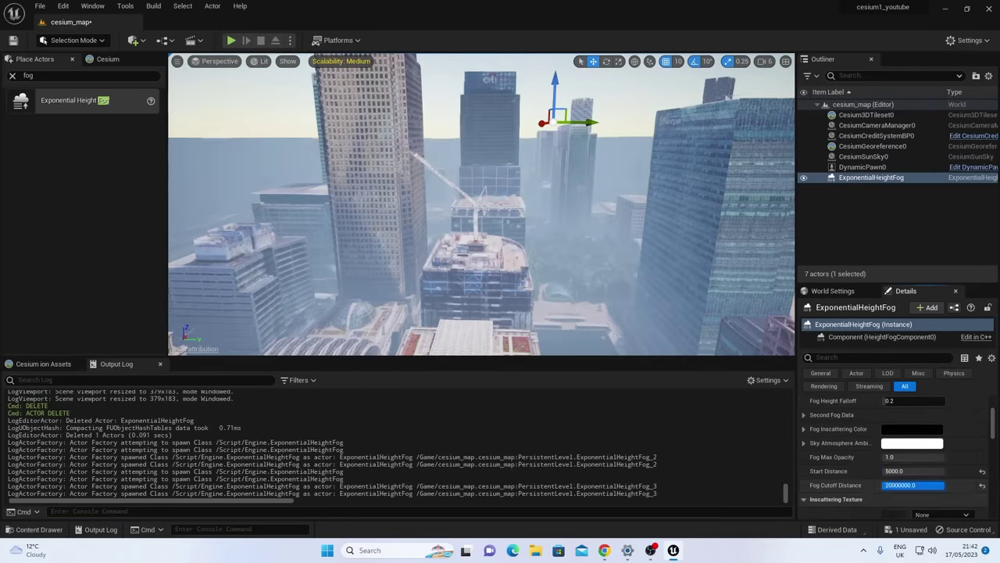
double_click(810, 180)
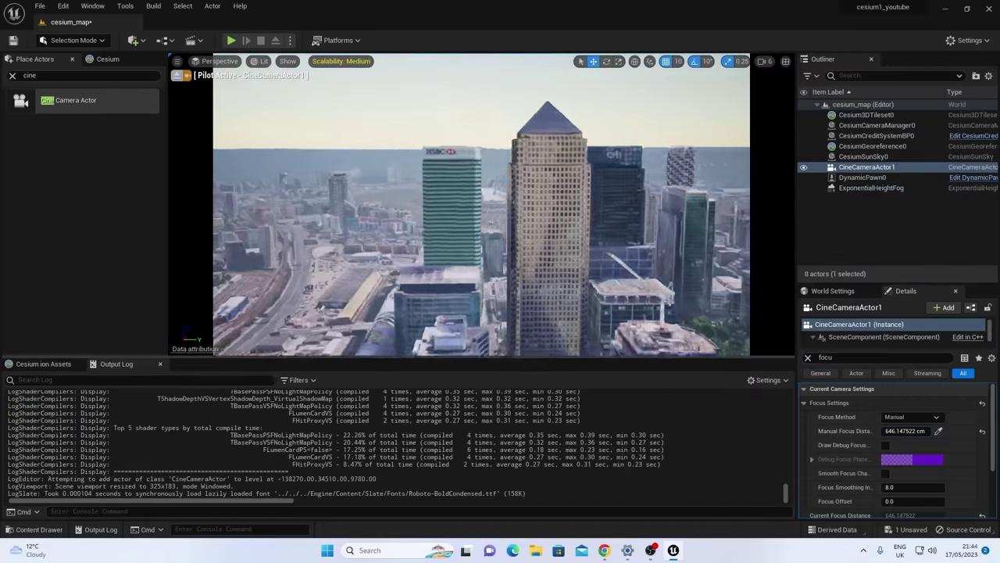
Set CineCameraActor1's Manual Focus Distance to 10000 cm
text(10000)
key(Return)
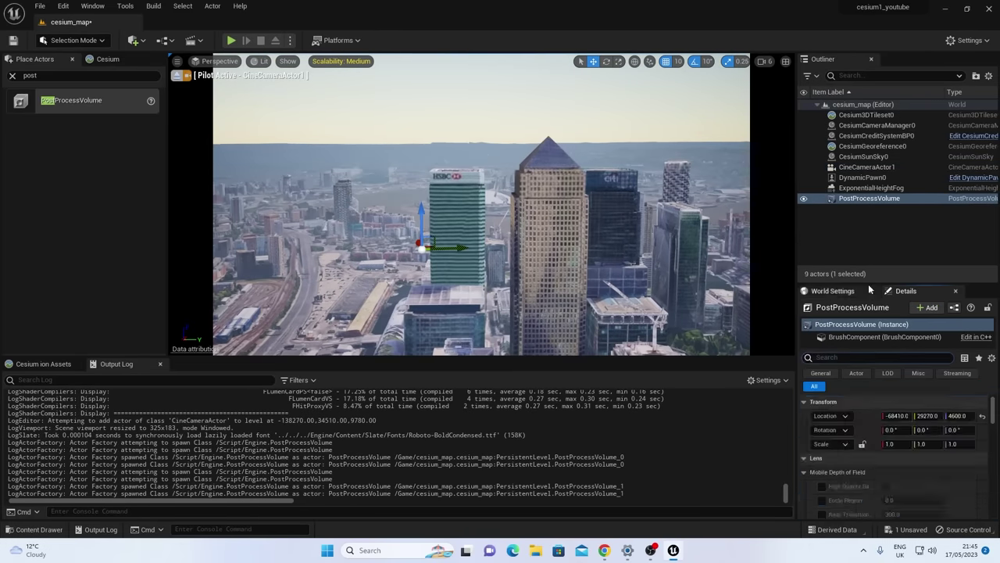
Set the PostProcessVolume's colour Temp to 6392 with White Balance as its temperature type, and Film Grain Intensity to 0.616
drag(898, 499, 906, 499)
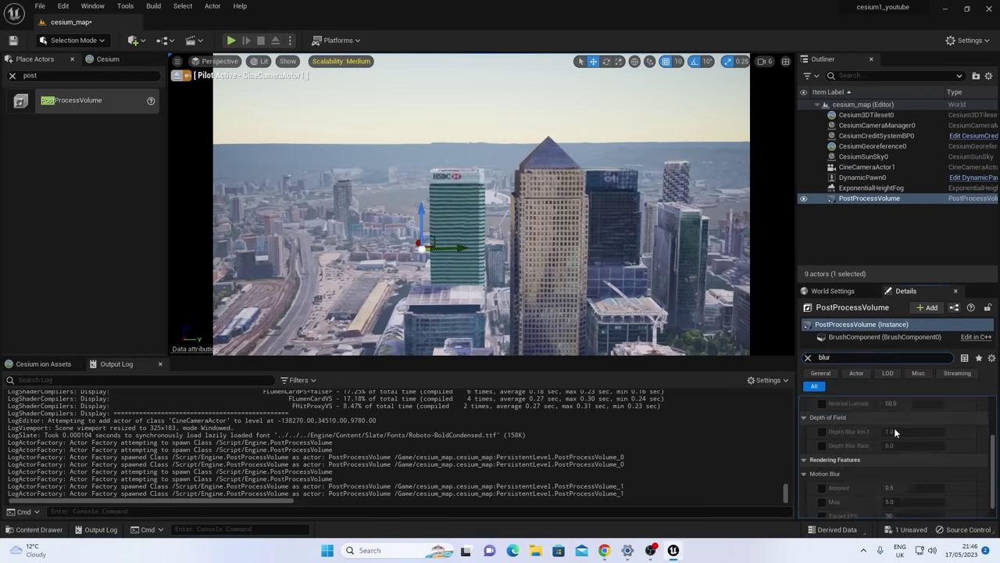
text(tem)
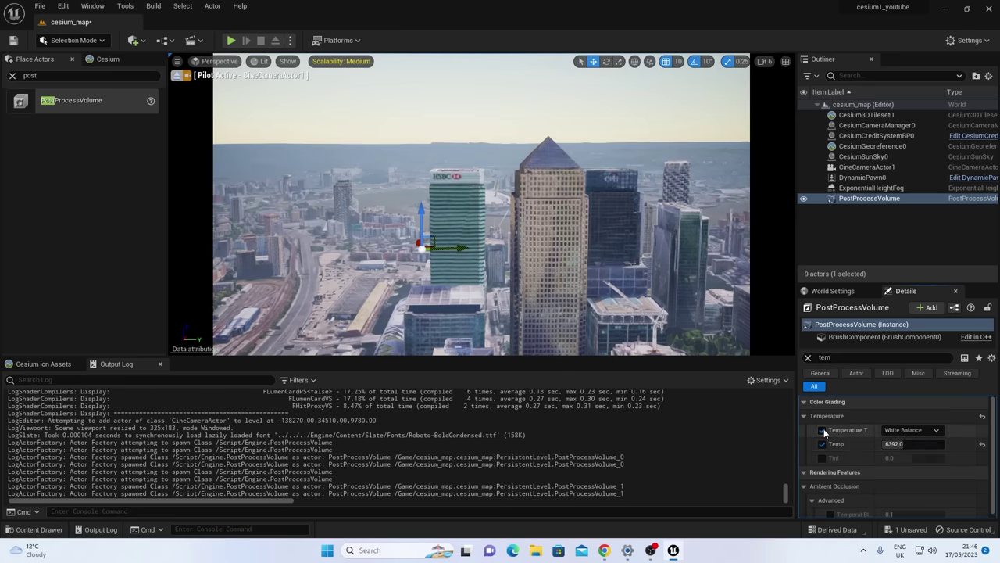
click(808, 357)
Change the viewport to the Cinematic Viewport layout and widen the Sequencer area for NewLevelSequence
click(219, 61)
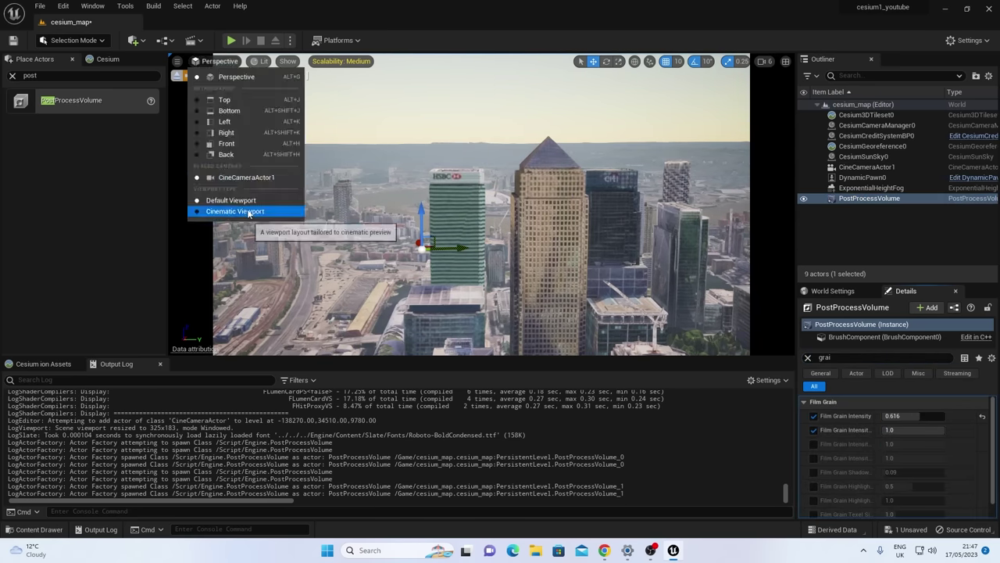
click(257, 214)
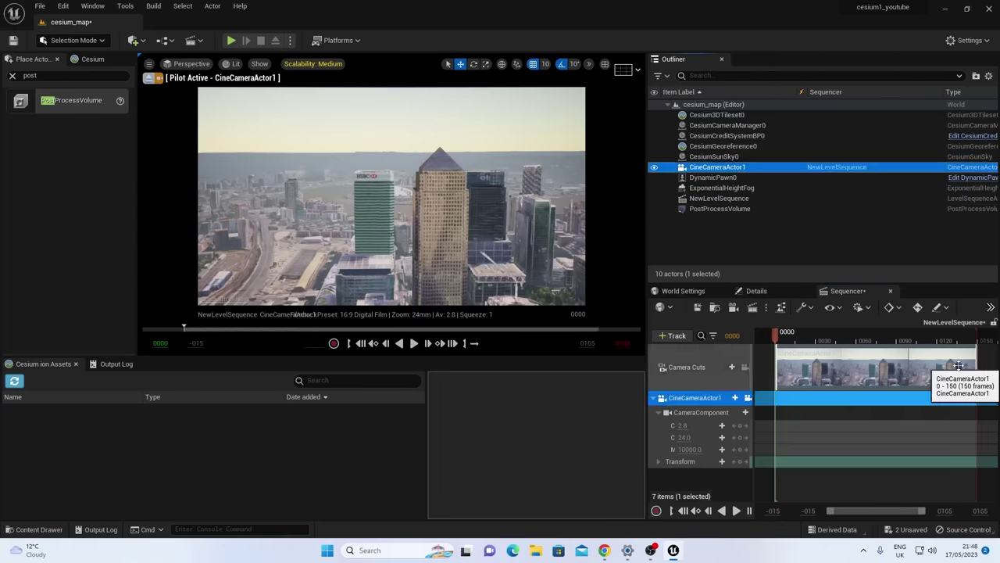
drag(648, 235, 537, 235)
key(space)
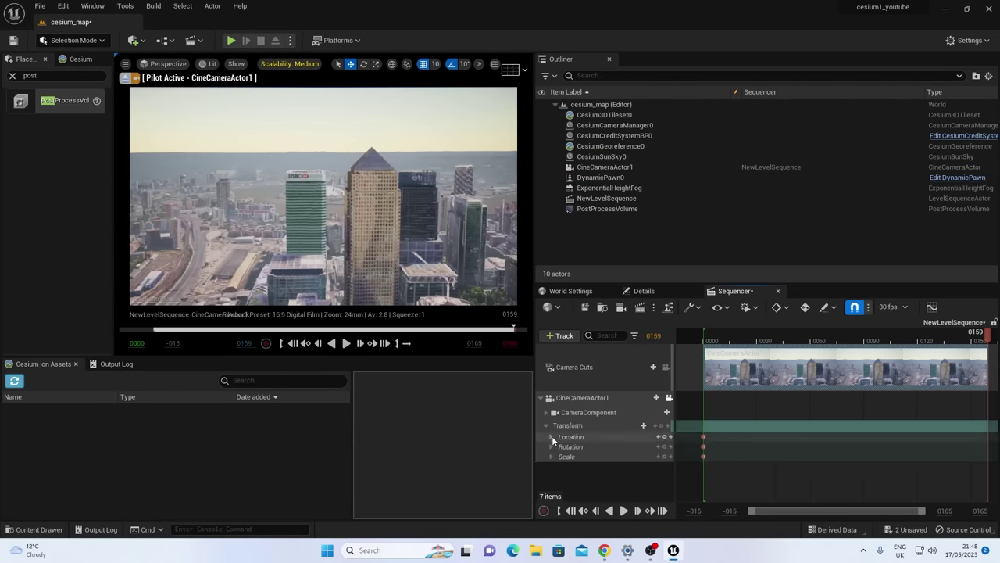
Expand CineCameraActor1's Transform down to its Location and Rotation channels and play back the keyed camera move
click(545, 425)
click(551, 469)
key(space)
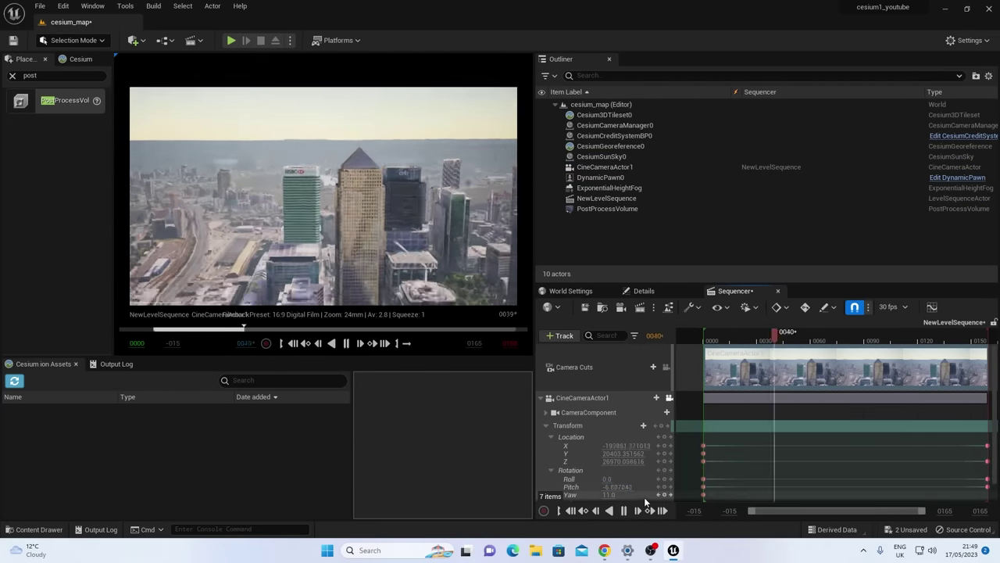